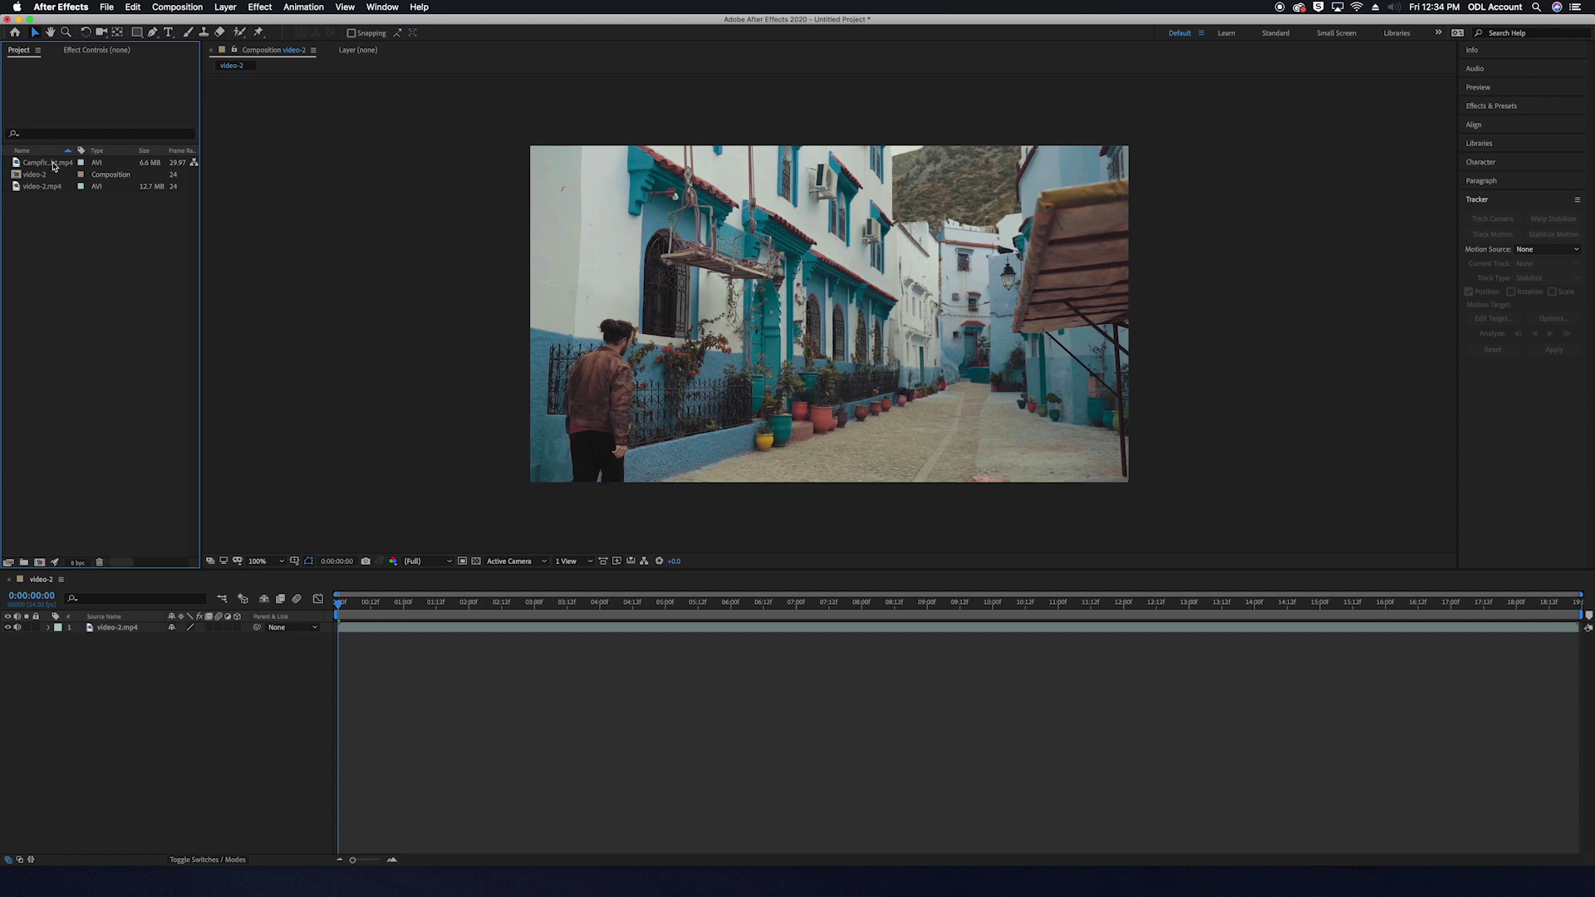
Add the campfire clip as a layer above the street video and set its blending mode to Screen.
drag(51, 165, 105, 628)
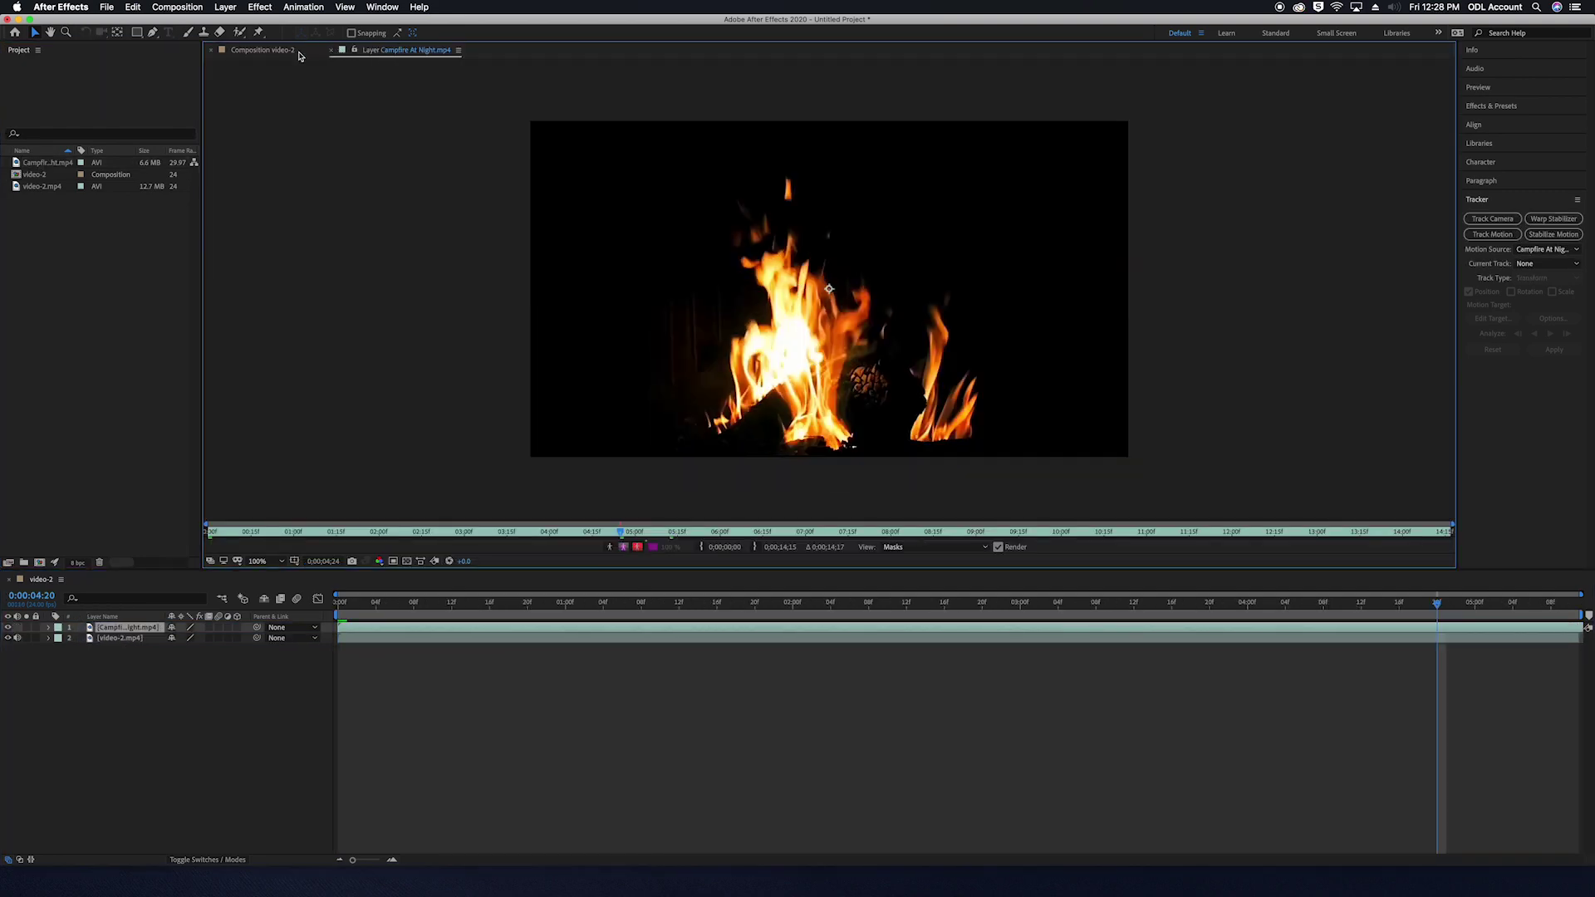
click(297, 53)
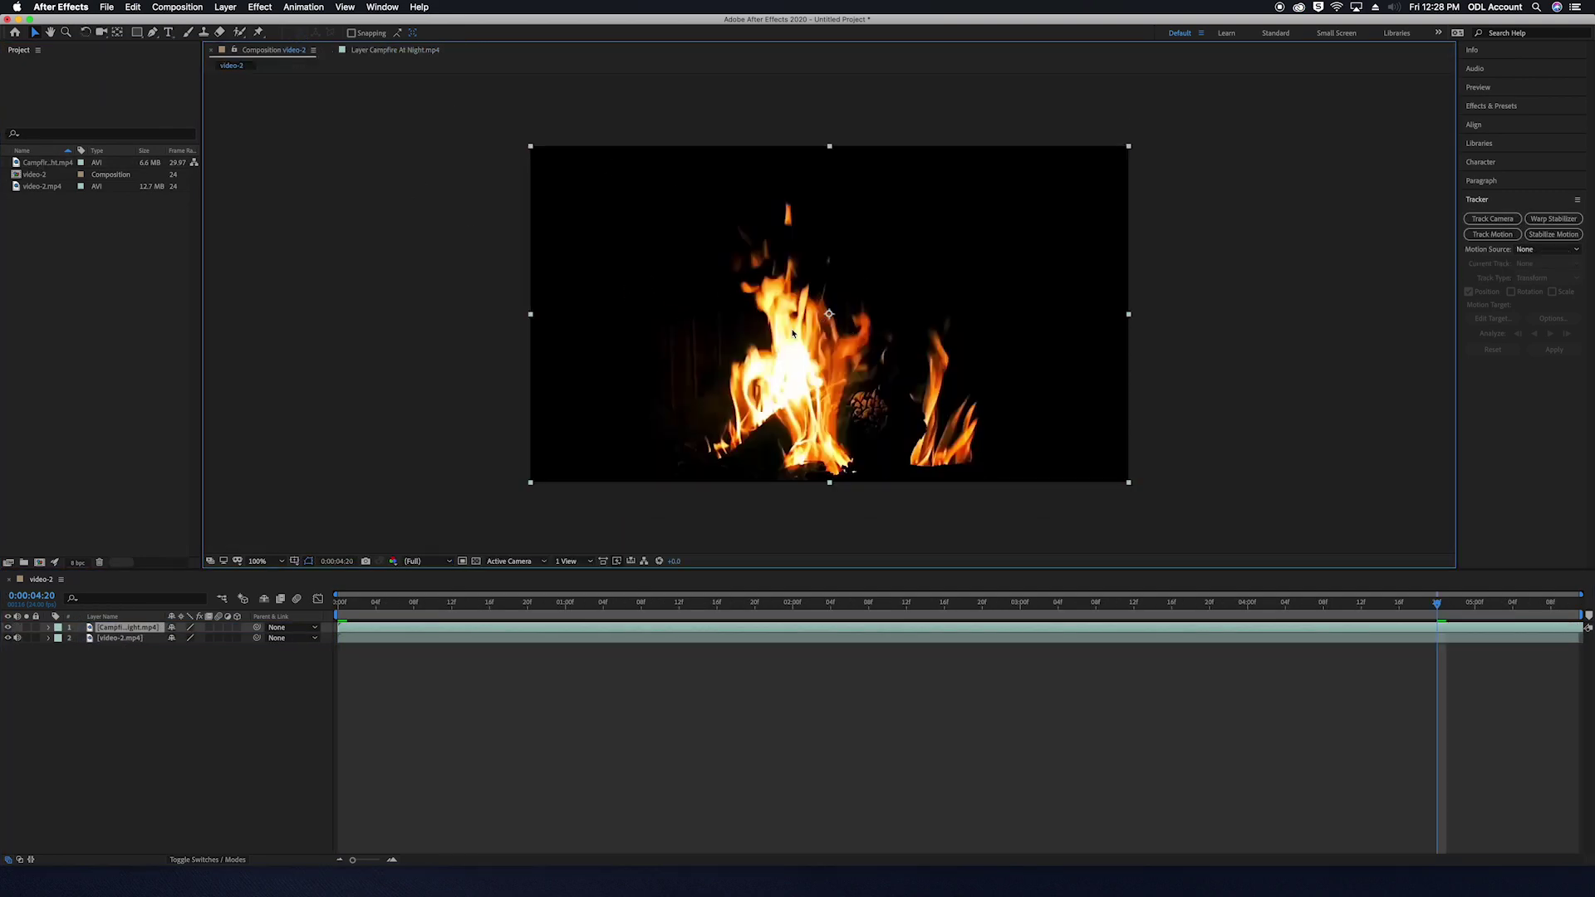
right_click(156, 628)
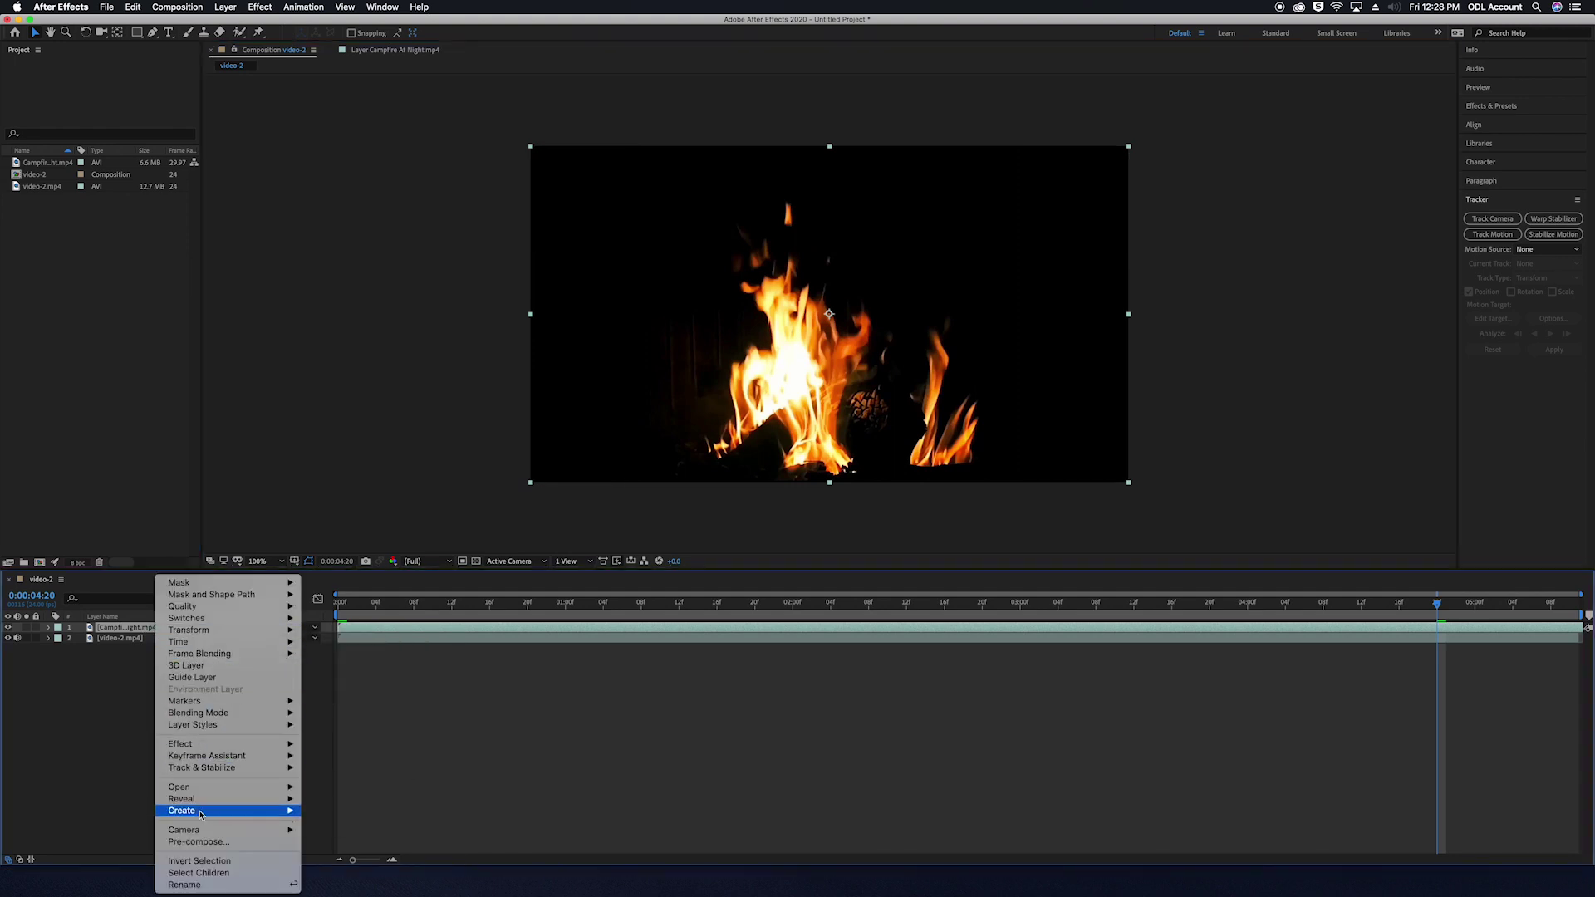
mouse_move(225, 718)
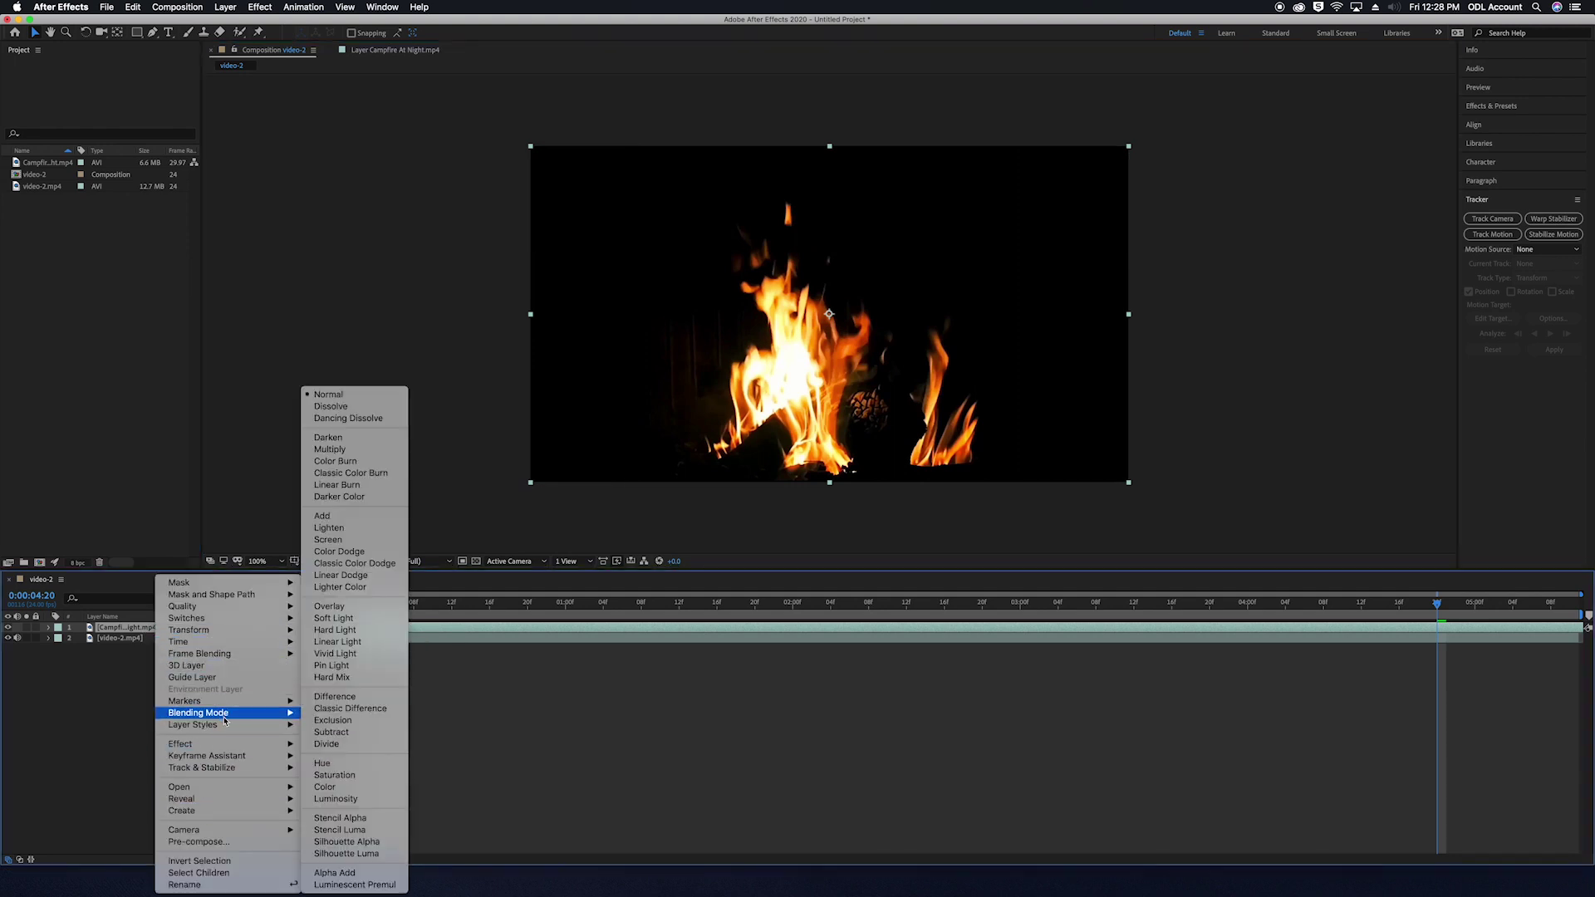
click(342, 541)
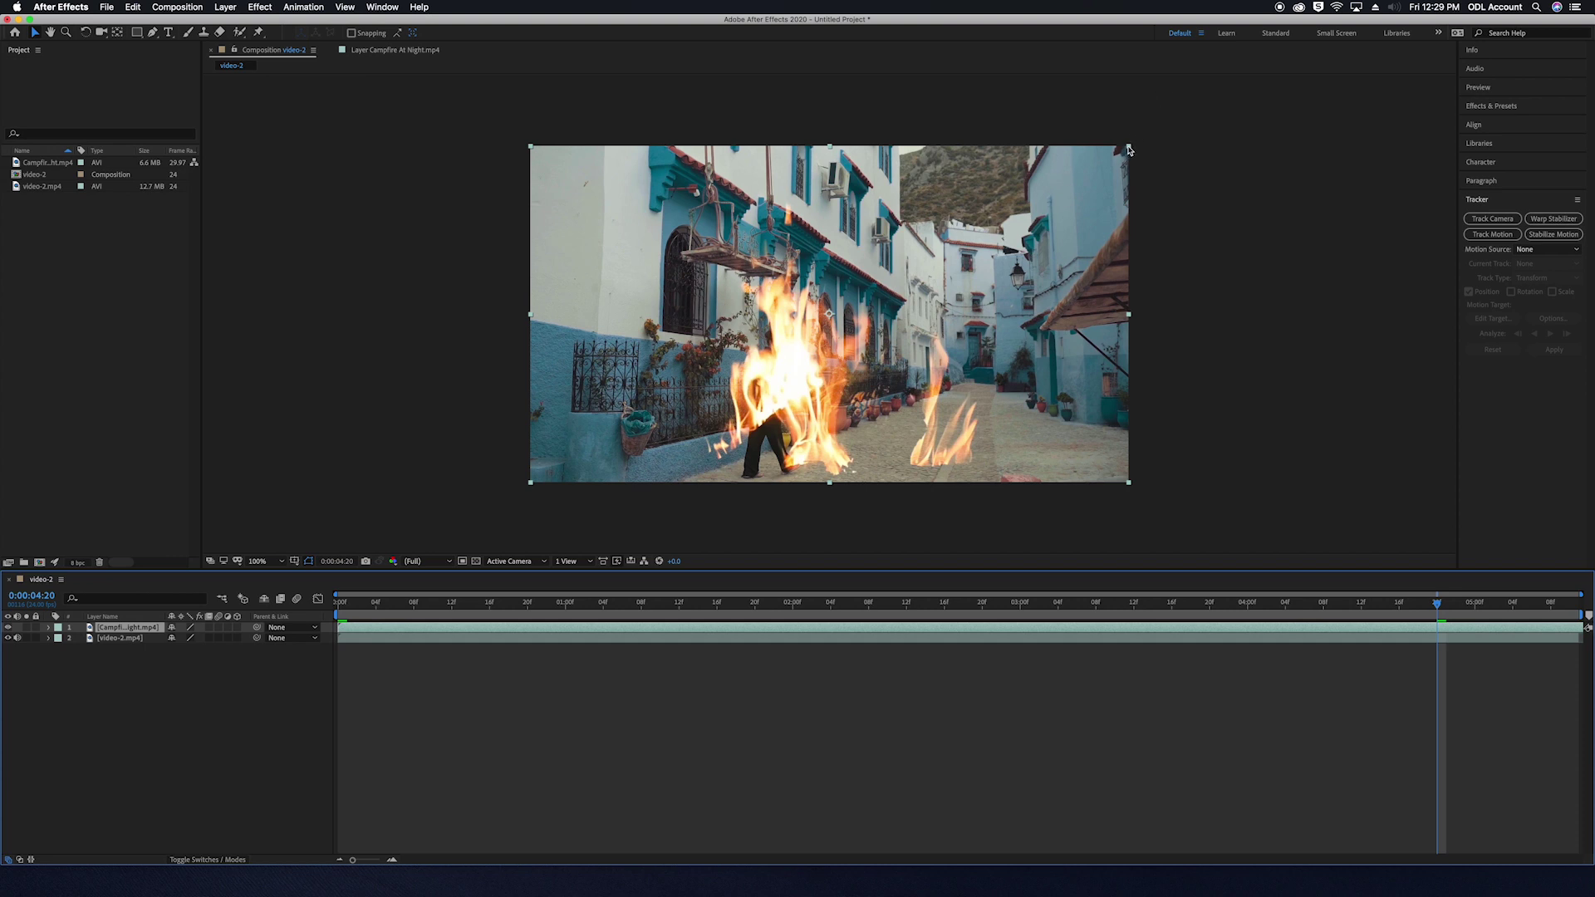
Fit the fire over the arched window, scaling it down to about 47% and rotating it about 5°.
drag(1126, 147, 969, 237)
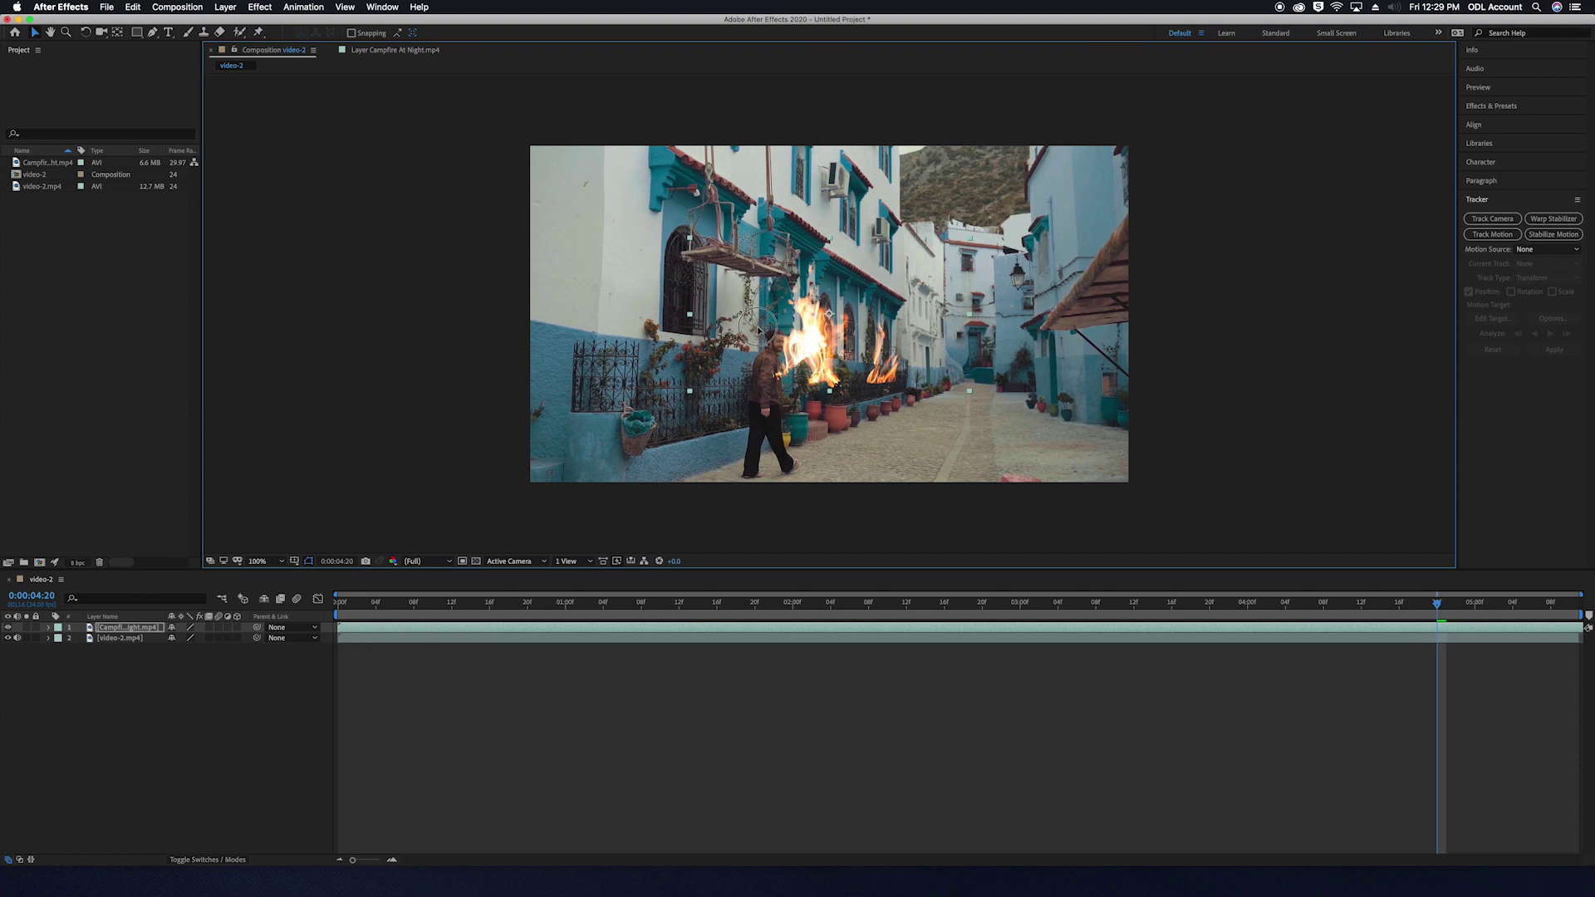
drag(758, 329, 638, 297)
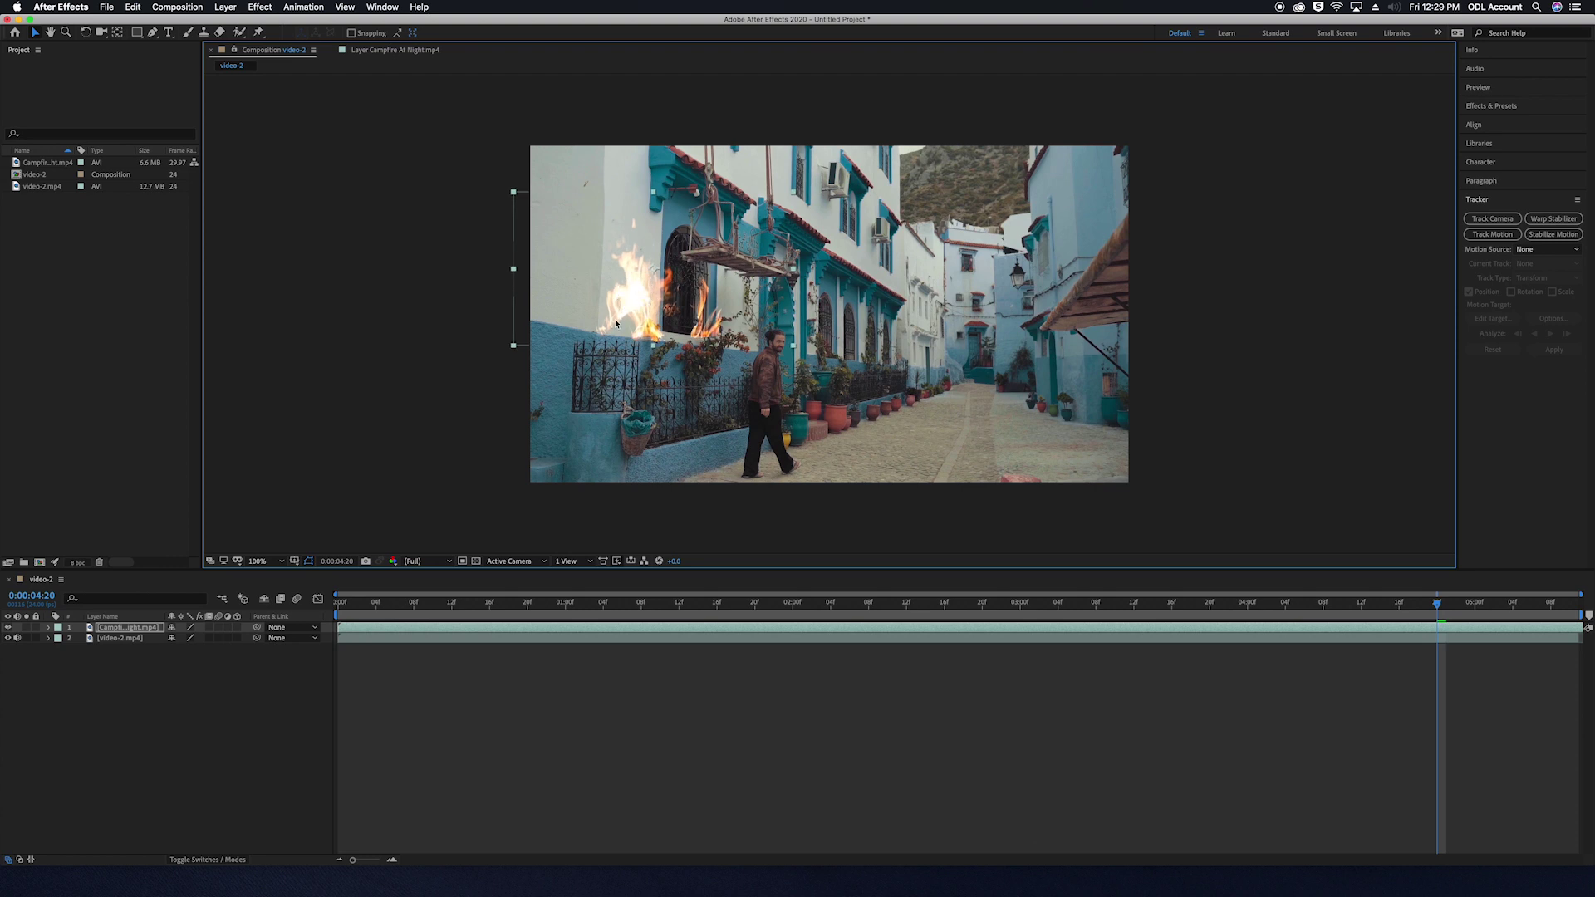
key(r)
drag(180, 638, 185, 638)
drag(640, 309, 643, 314)
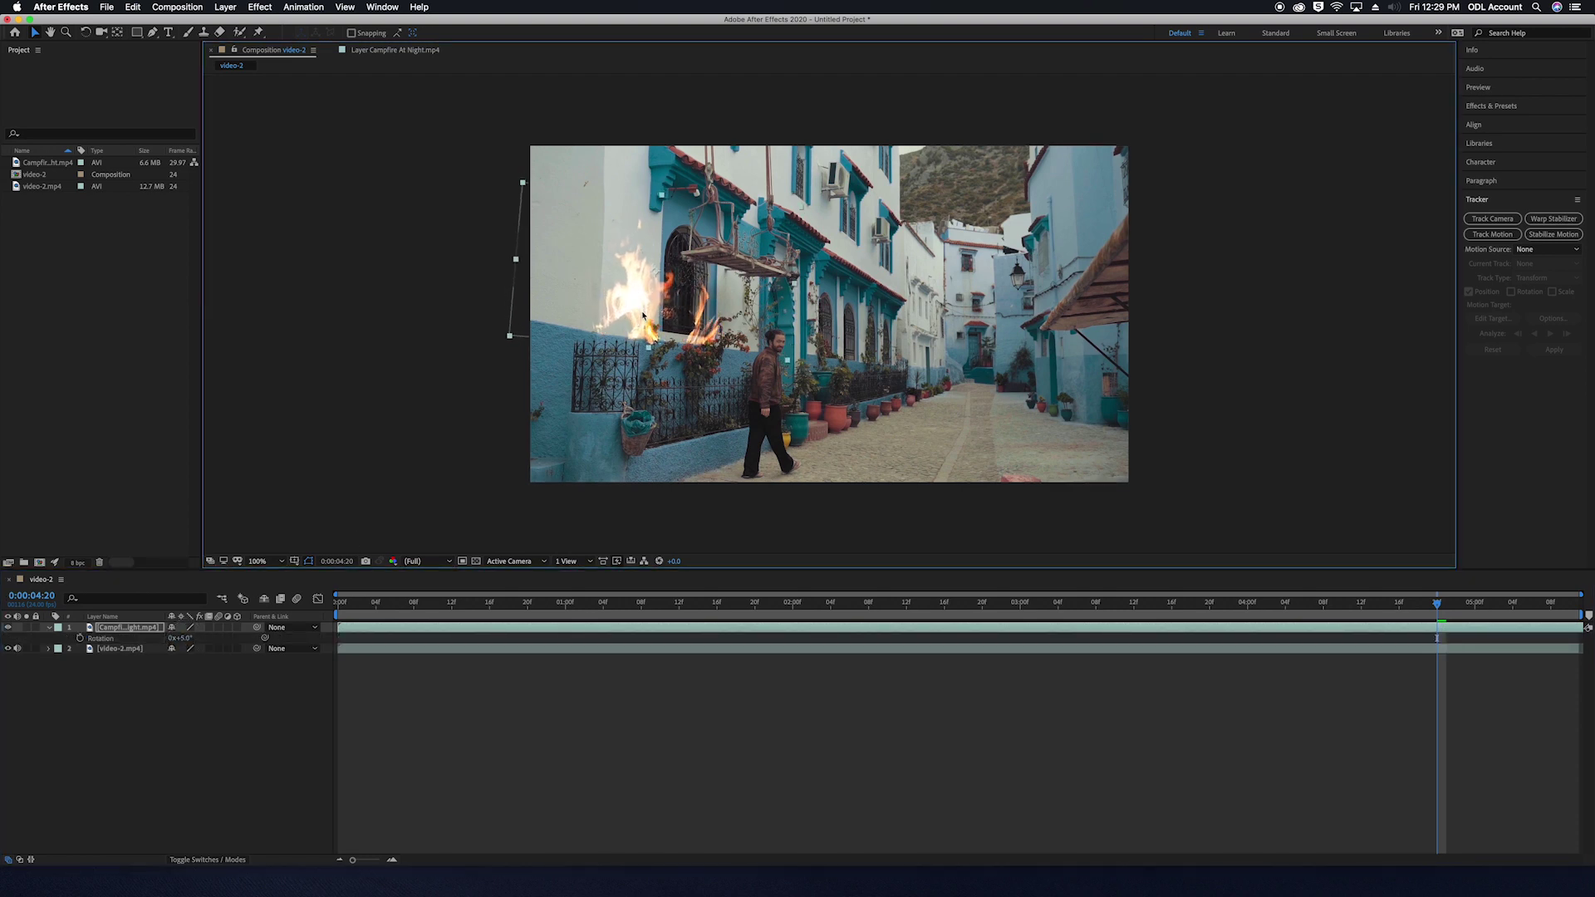
Play back the composition to check how the fire sits against the moving street shot.
click(269, 754)
key(space)
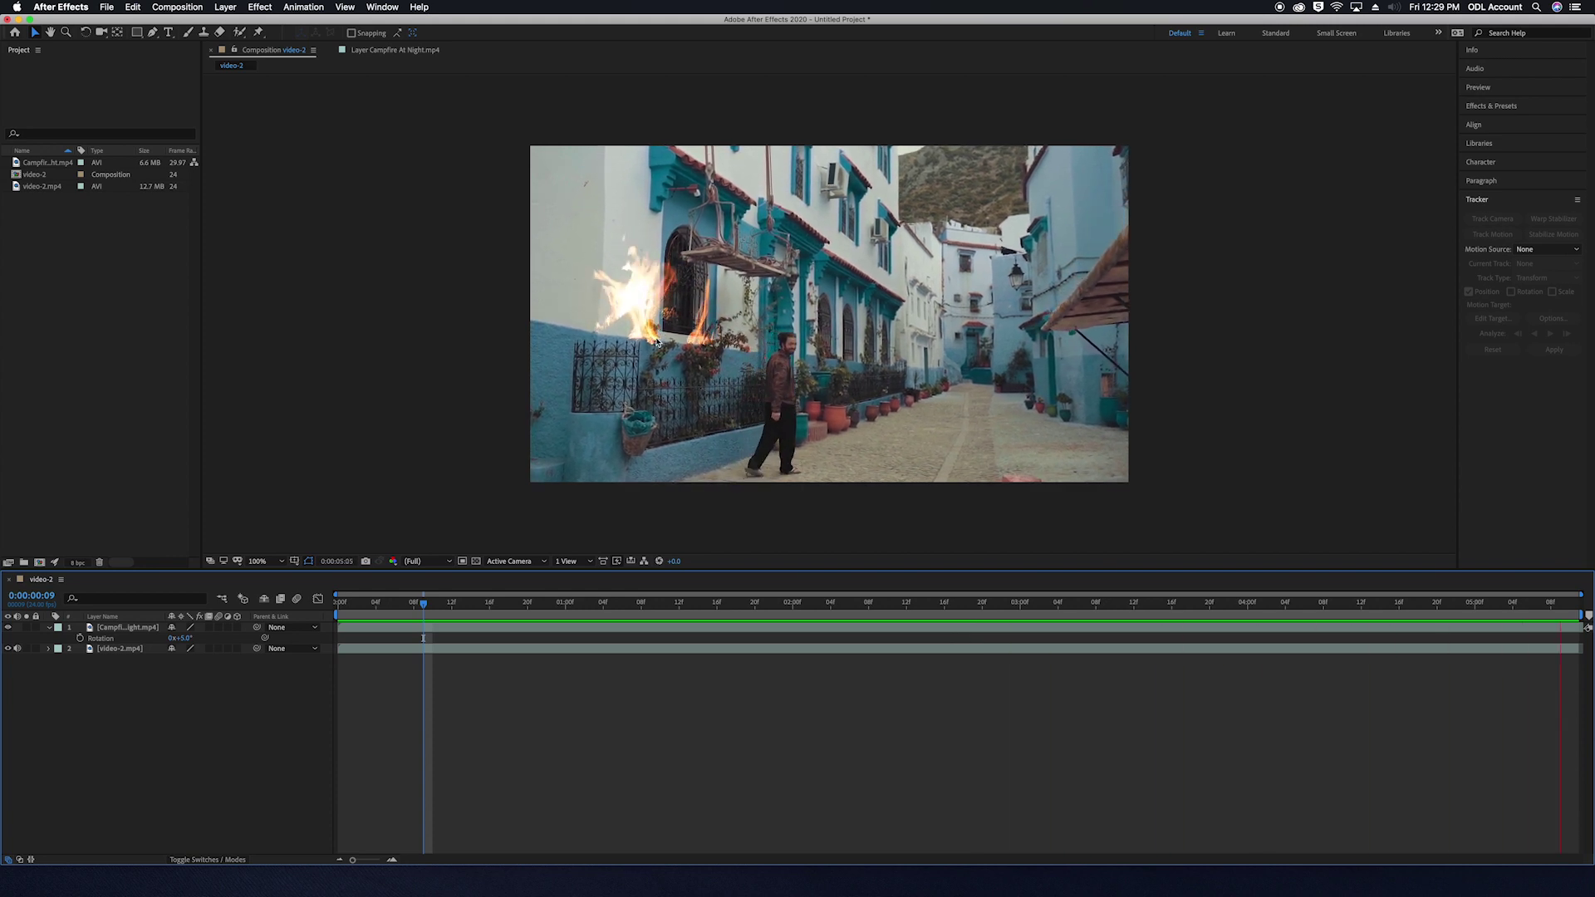
click(641, 307)
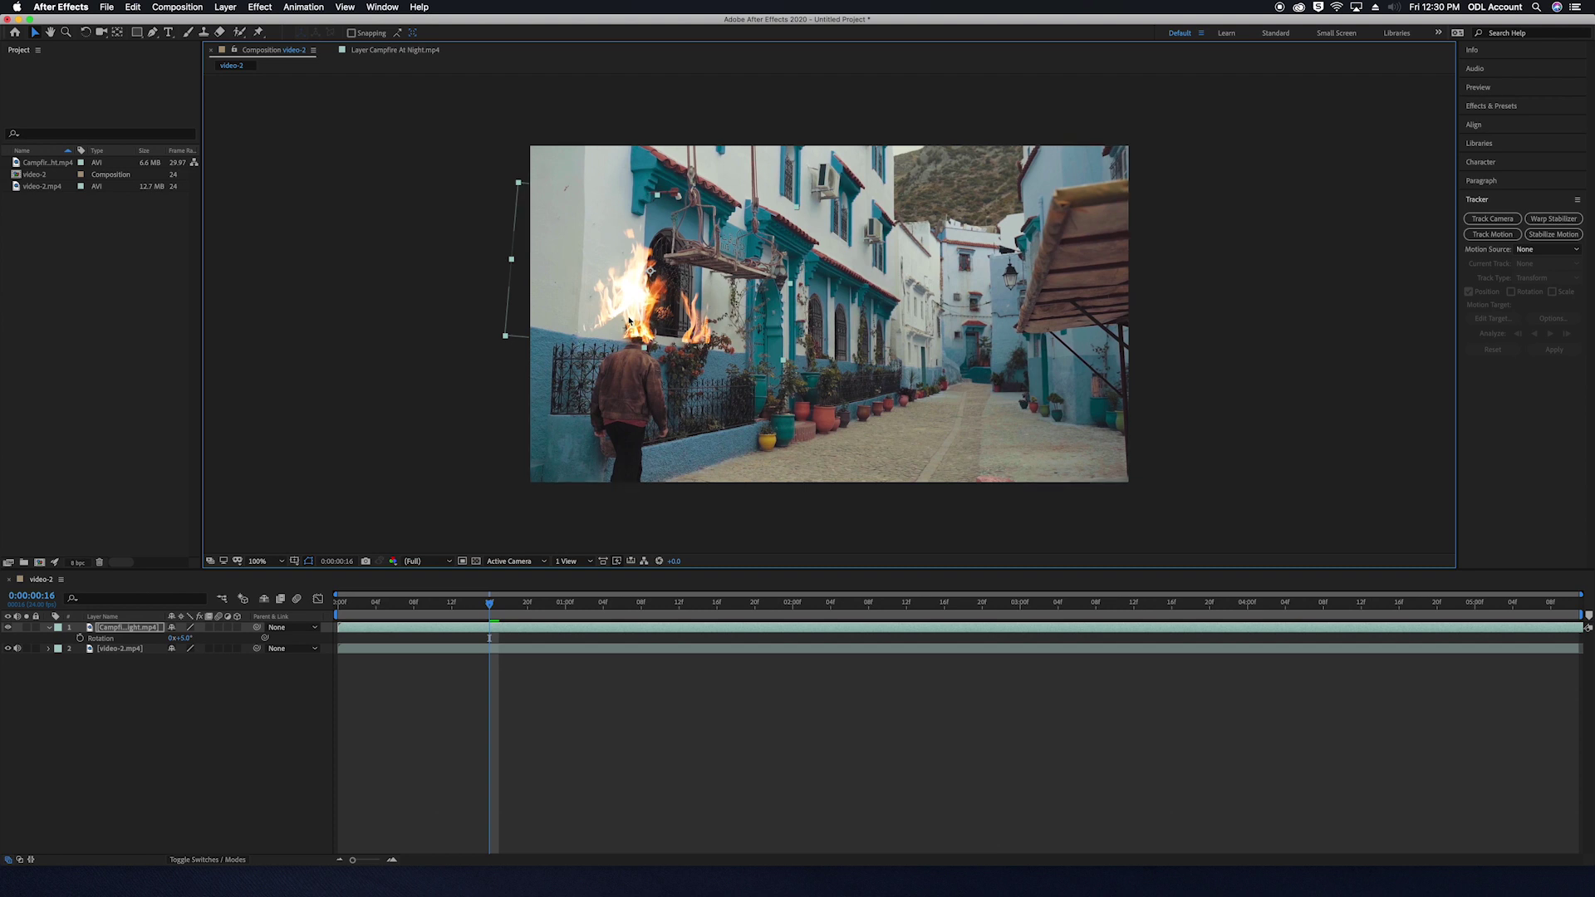
Create a null object in the composition and name it Motion Tracking Data.
click(109, 674)
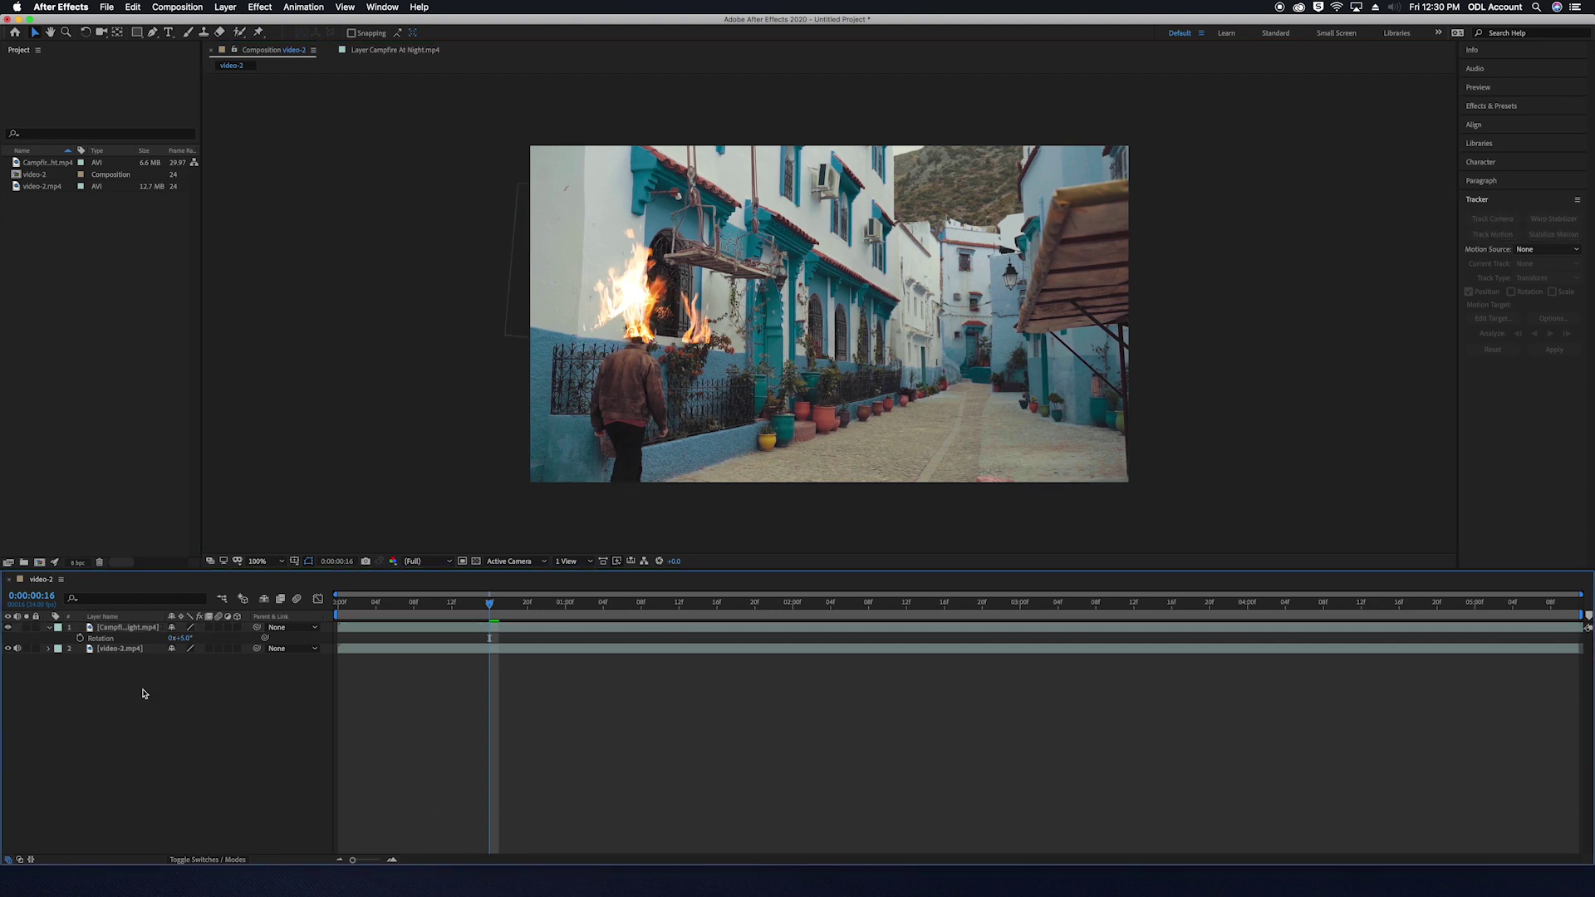
right_click(145, 692)
mouse_move(173, 702)
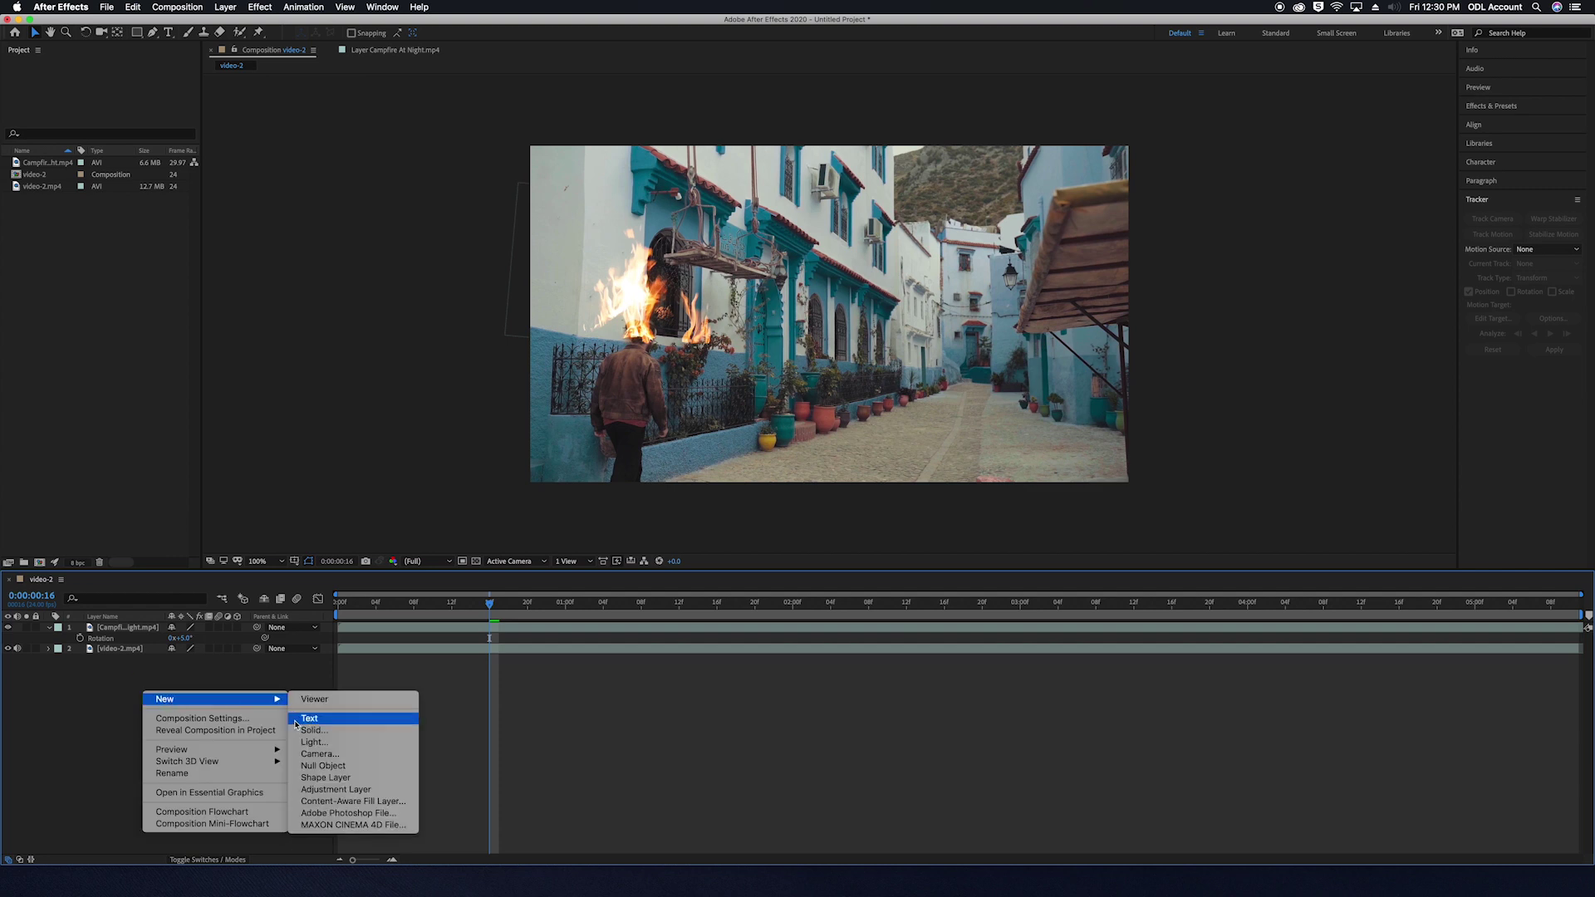
click(320, 765)
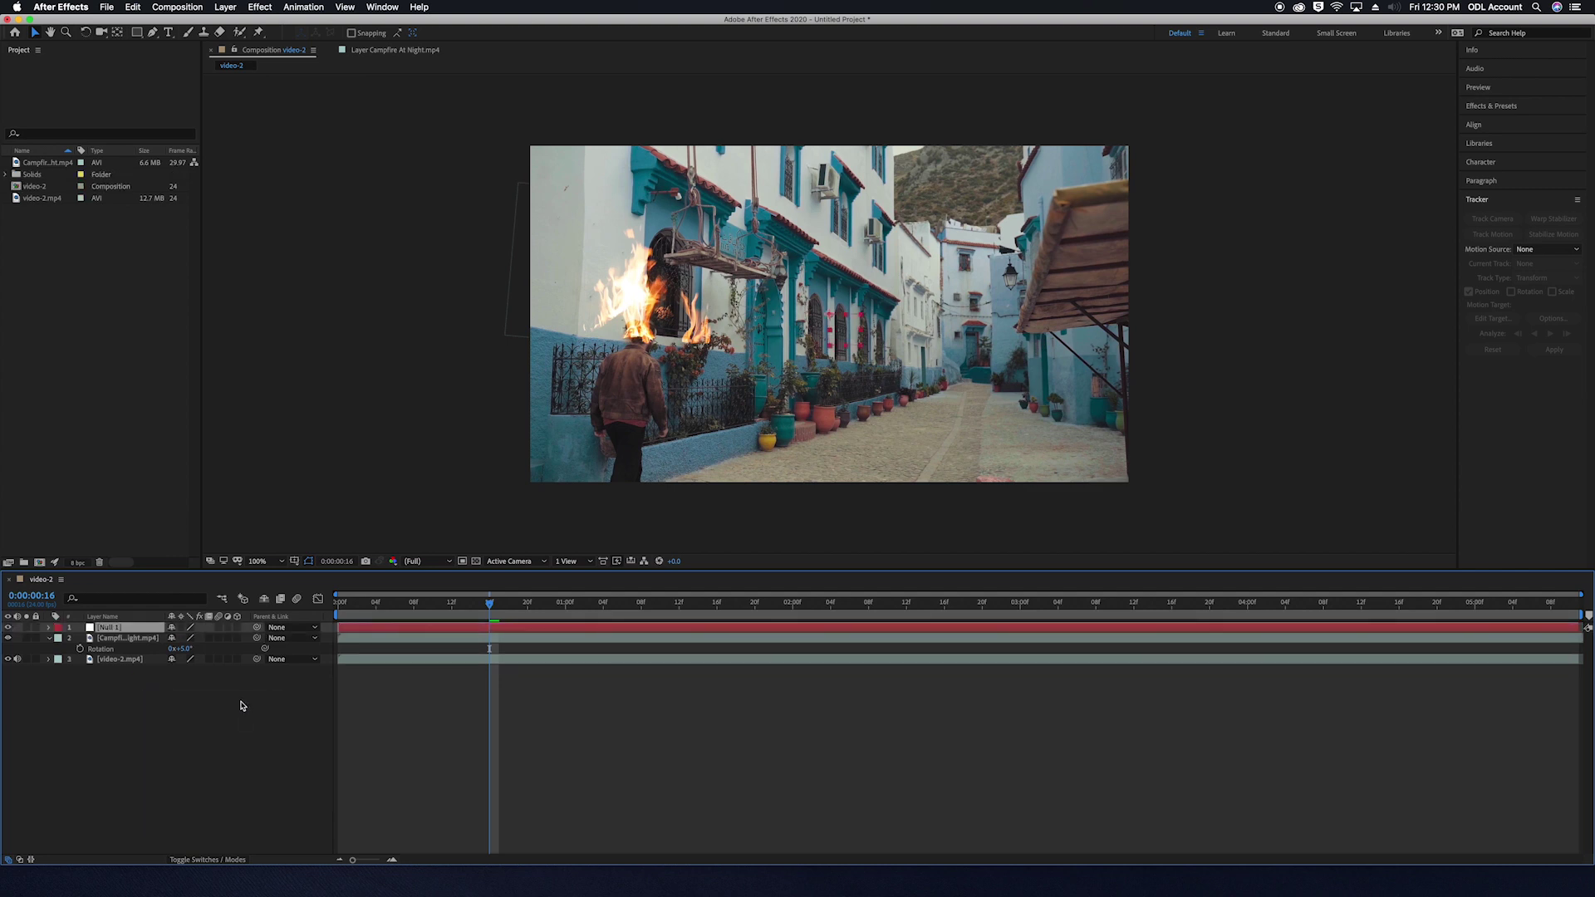
key(Return)
text(Motion Tracking Data)
key(Return)
click(142, 731)
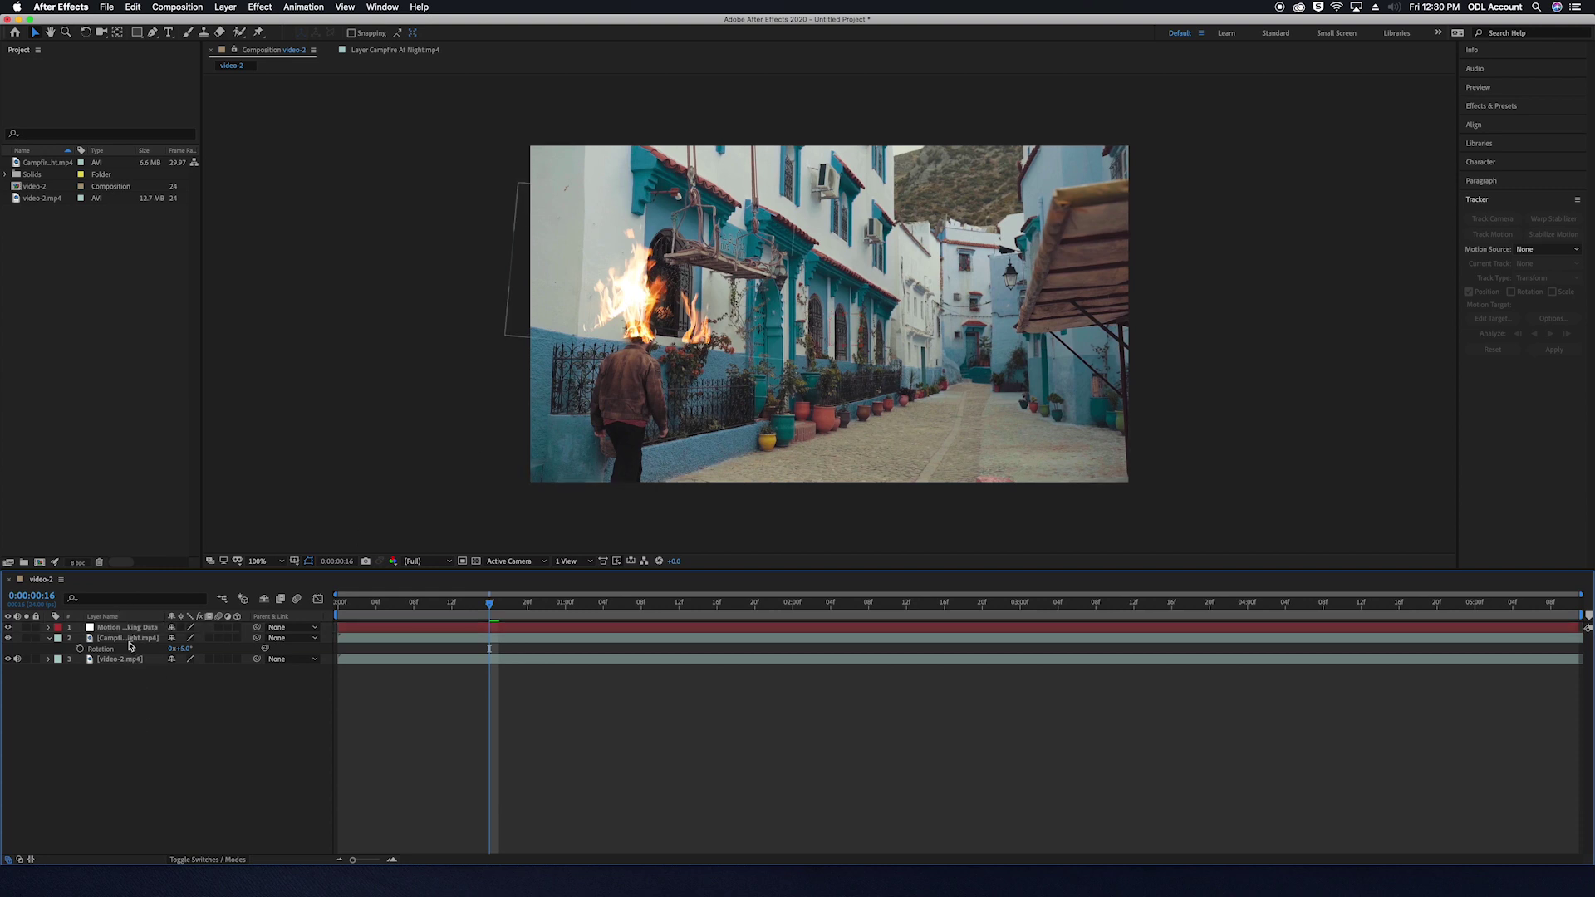
Start motion tracking on video-2.mp4 and place the track point where the white and blue walls meet above the fence.
click(124, 659)
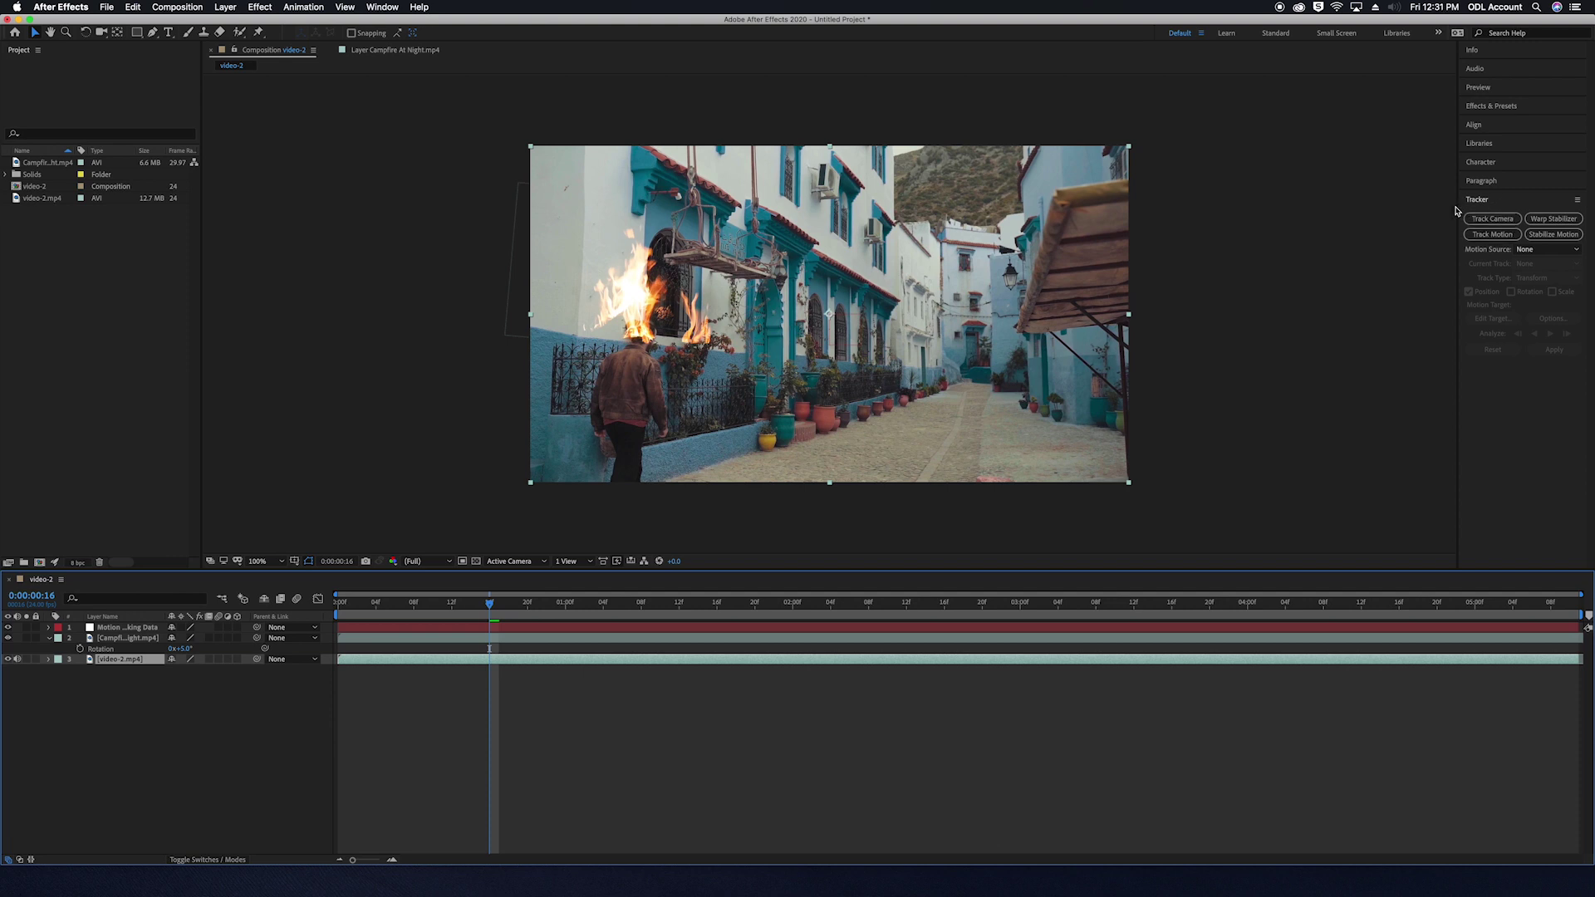
click(1495, 235)
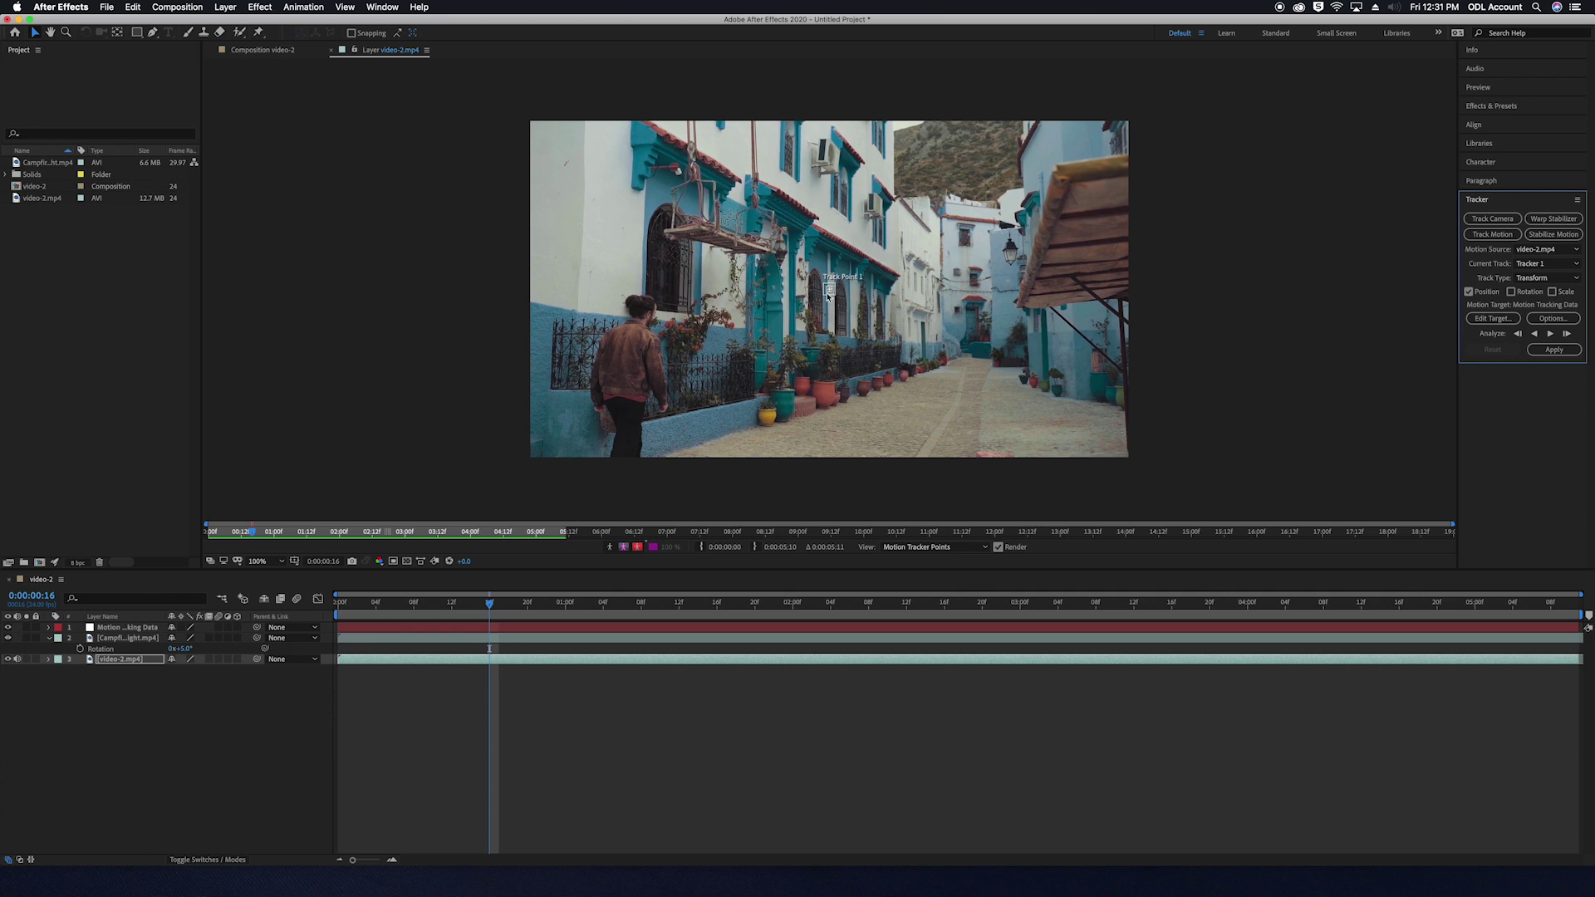
drag(835, 300, 843, 294)
click(841, 286)
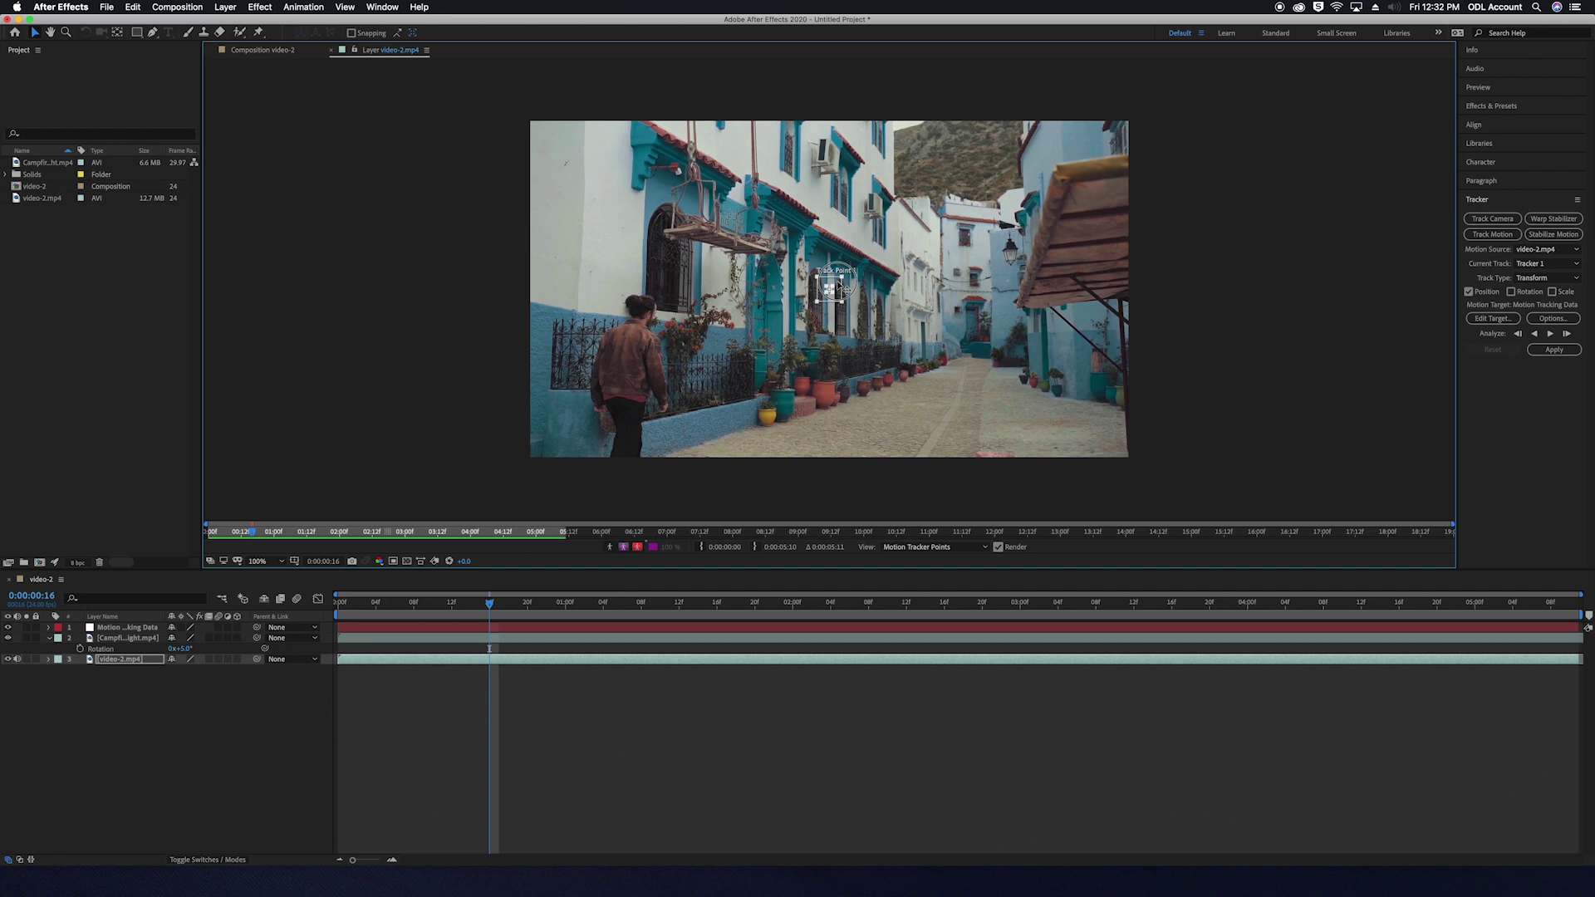
drag(841, 287, 587, 308)
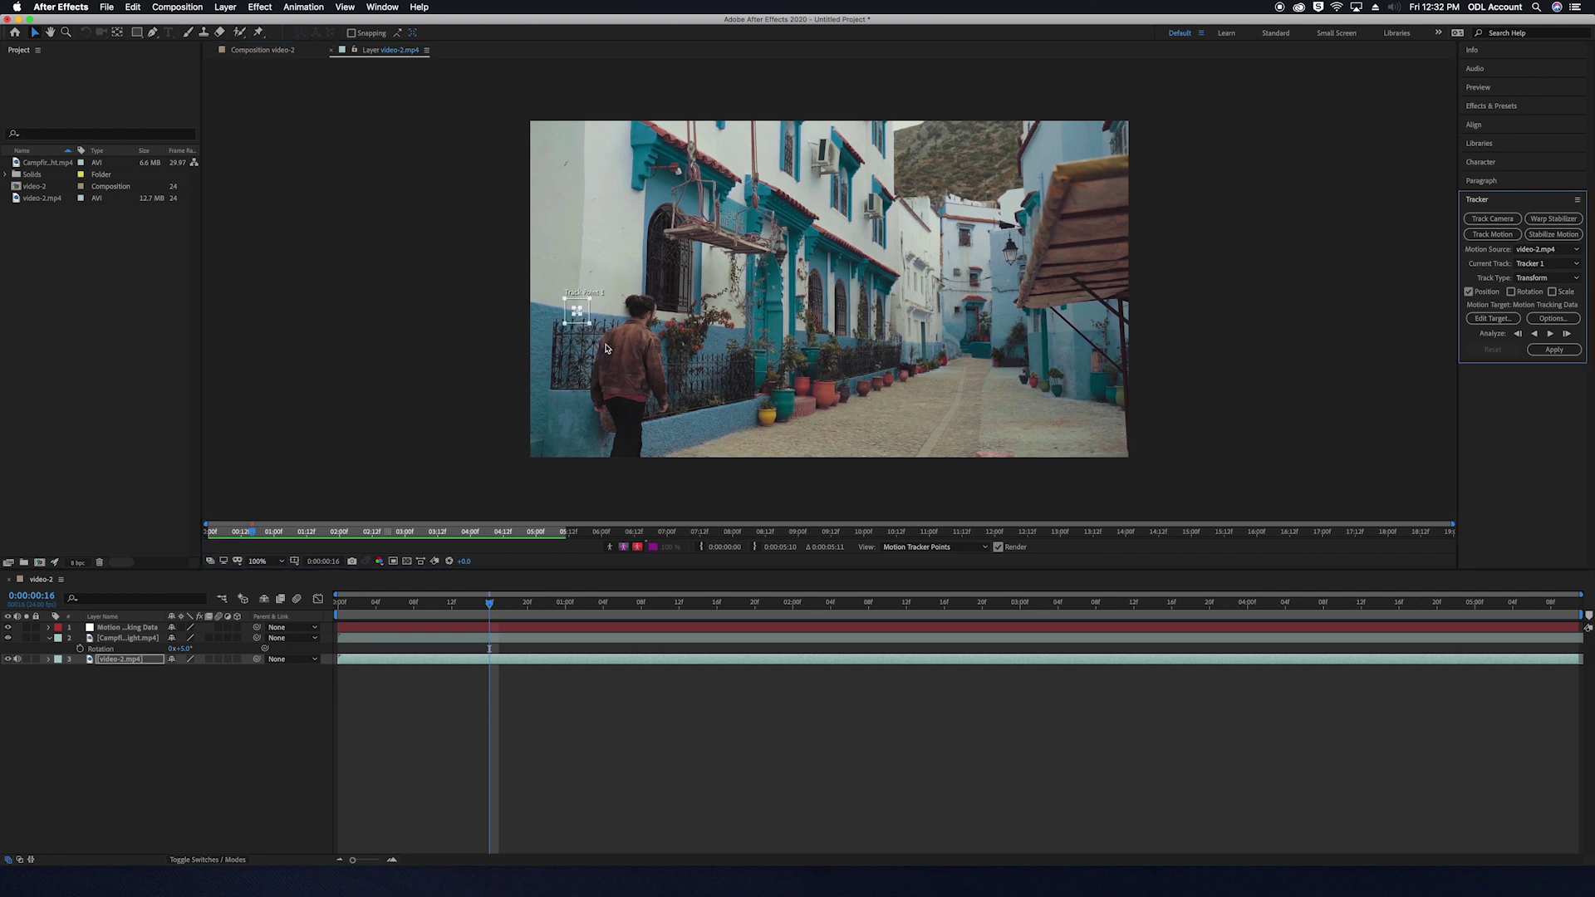
Set the tracker's motion target to the Motion Tracking Data layer.
click(1493, 322)
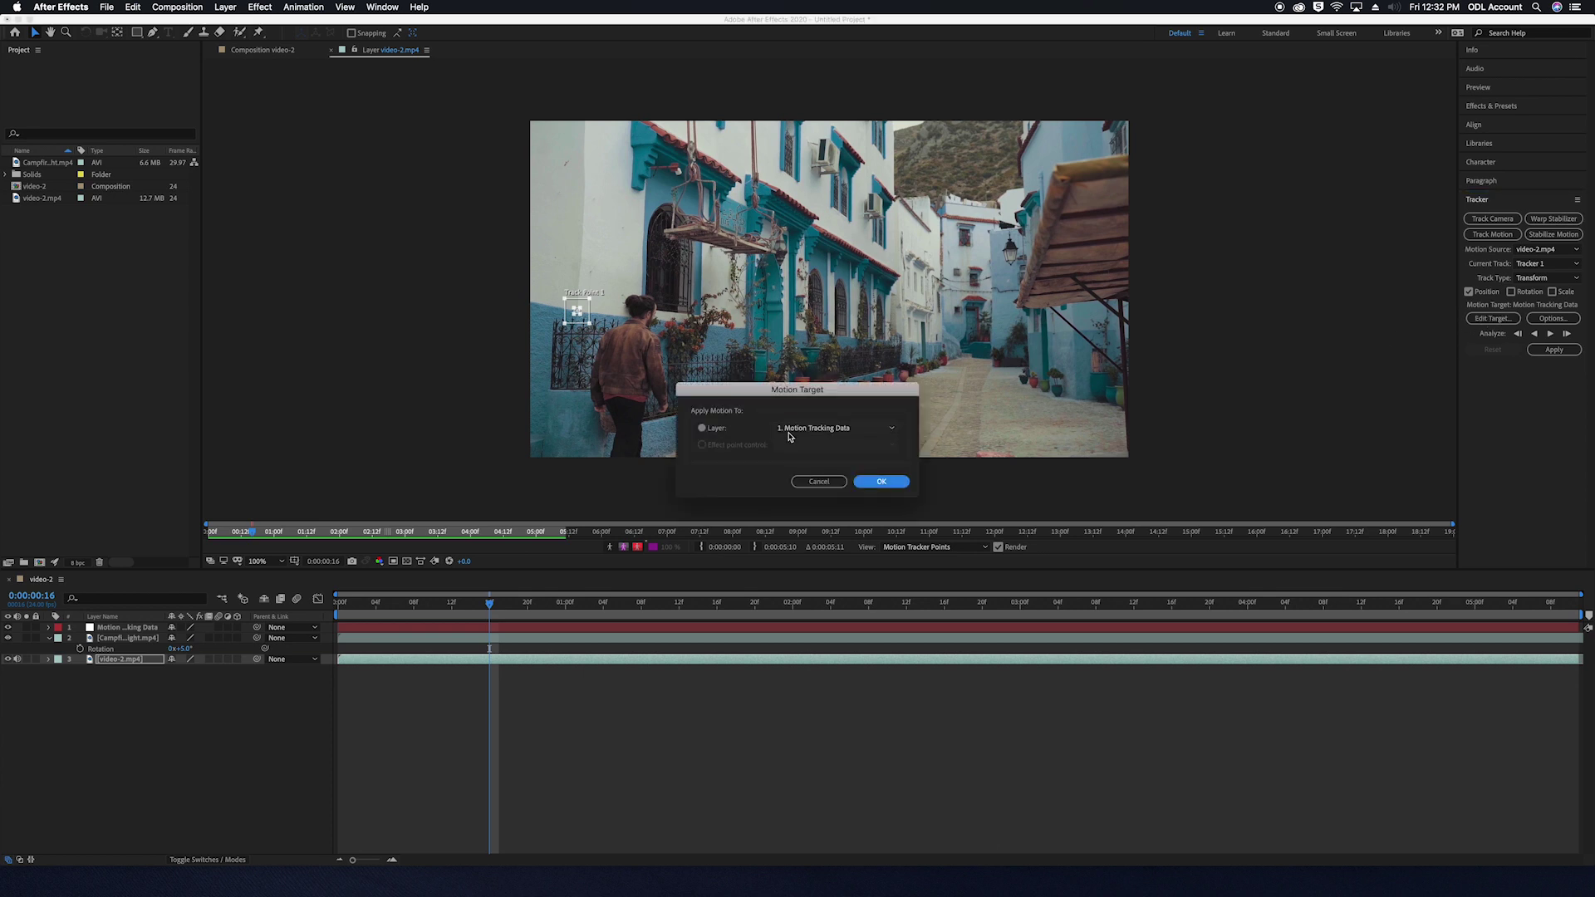
click(795, 430)
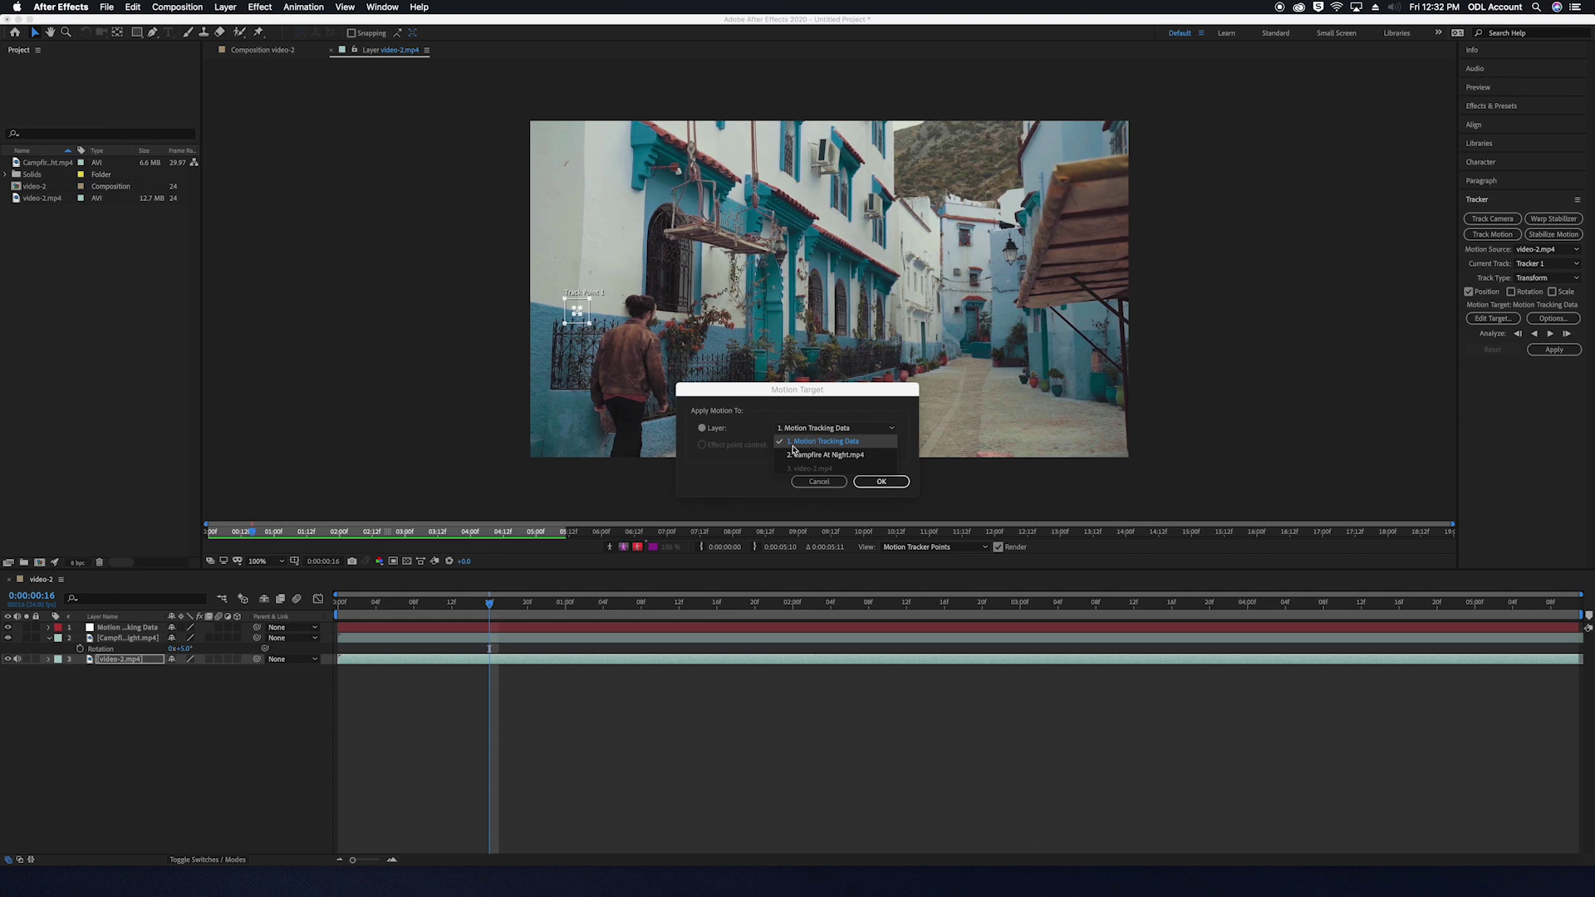
click(843, 445)
click(881, 482)
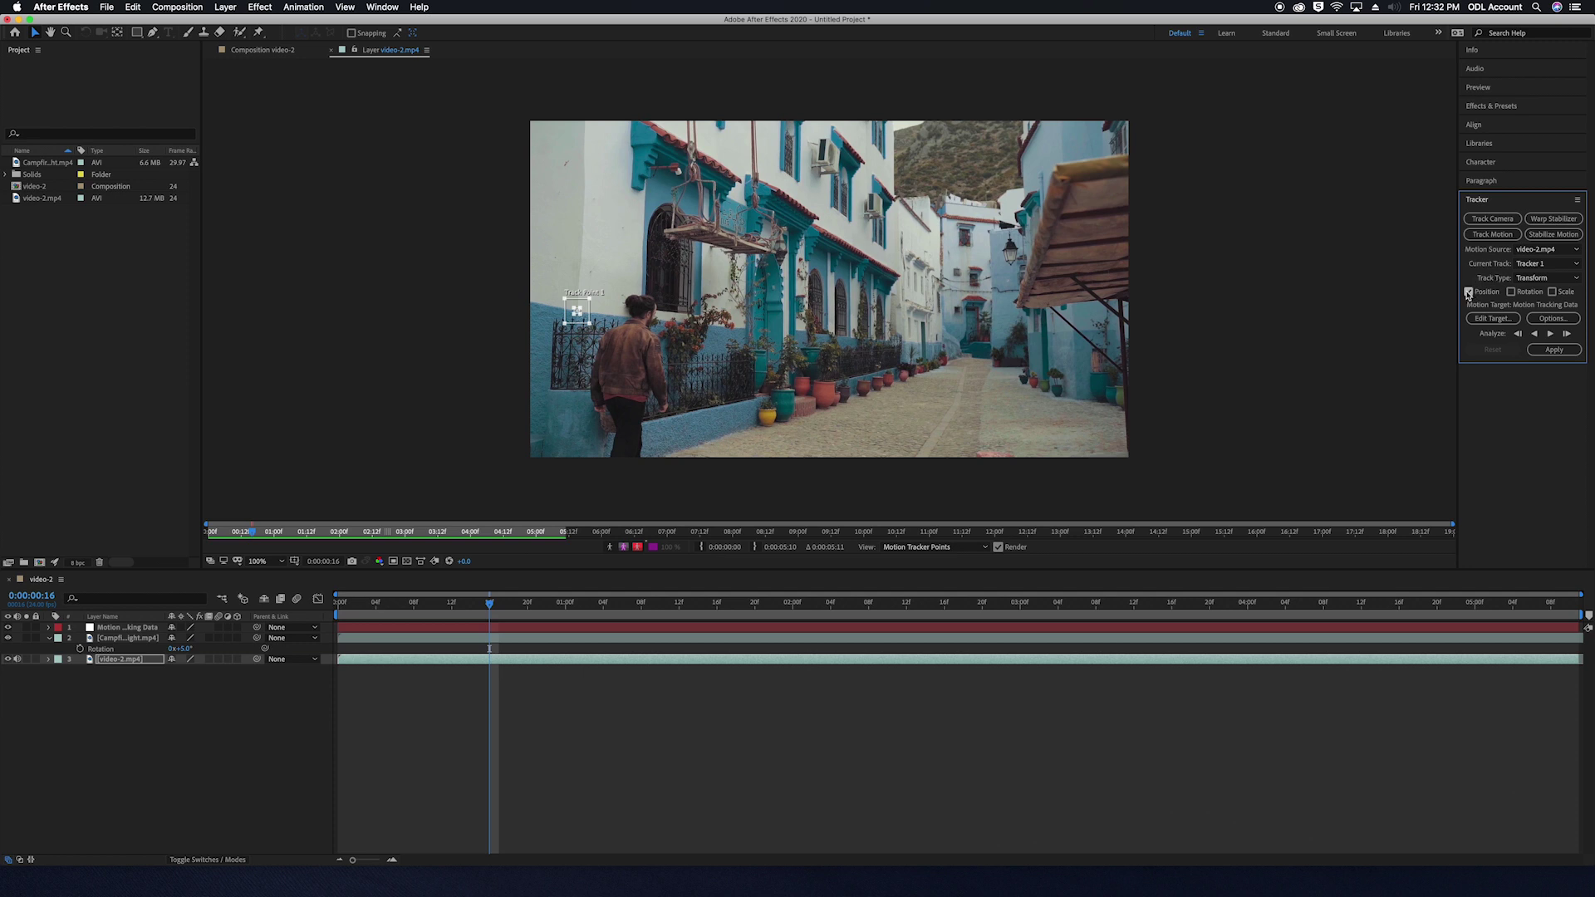
Analyze the track forward through the clip and apply the motion to the null in the X and Y dimensions.
click(1550, 334)
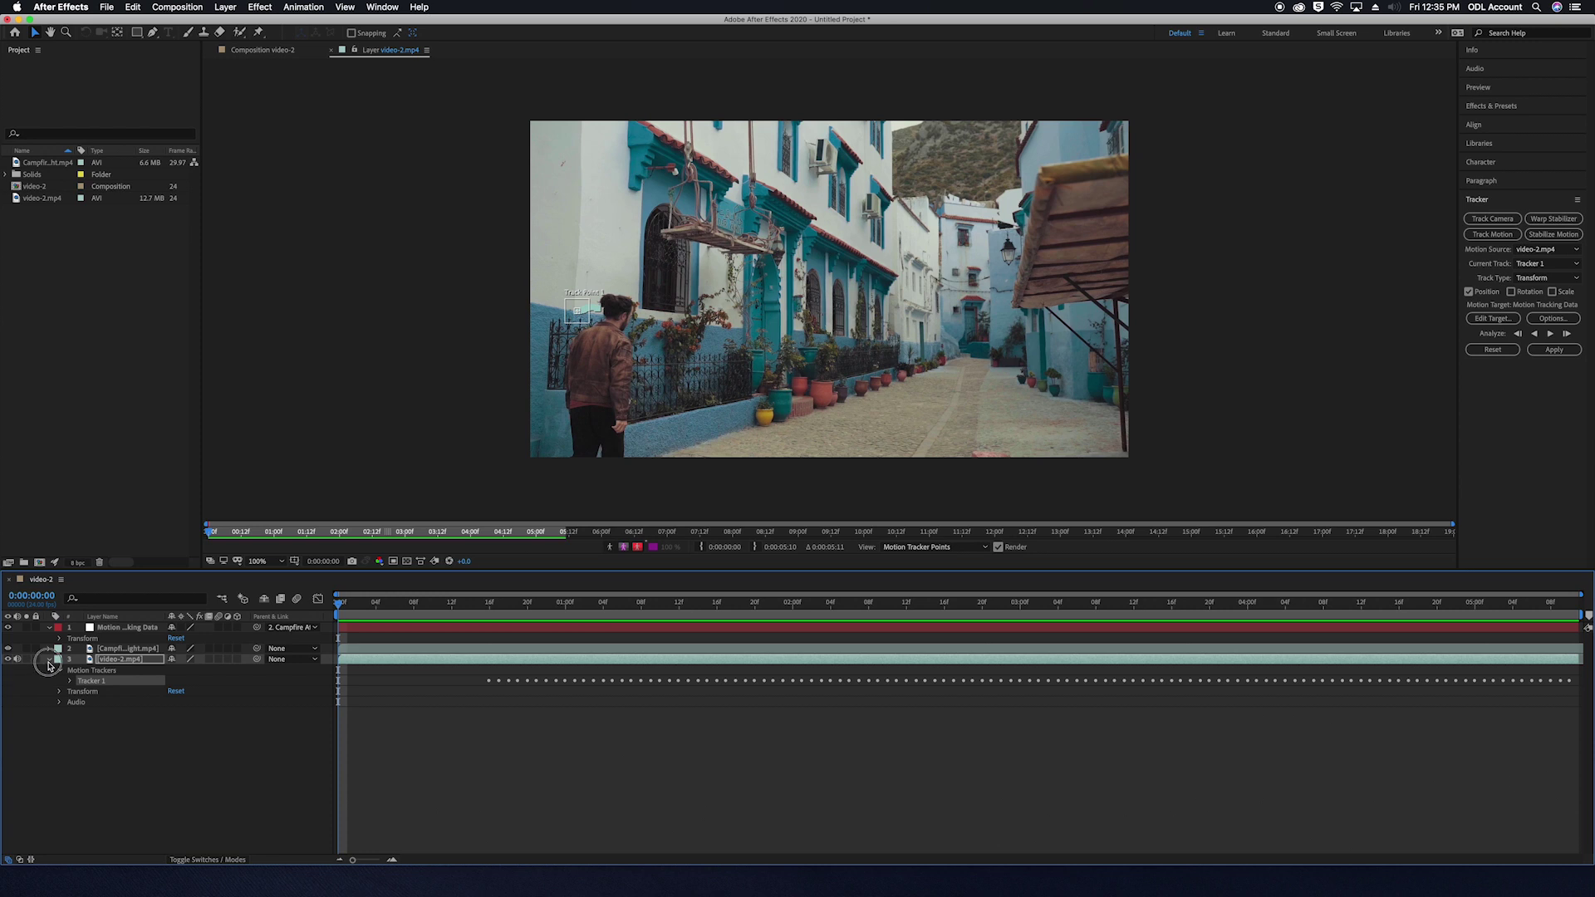
click(49, 660)
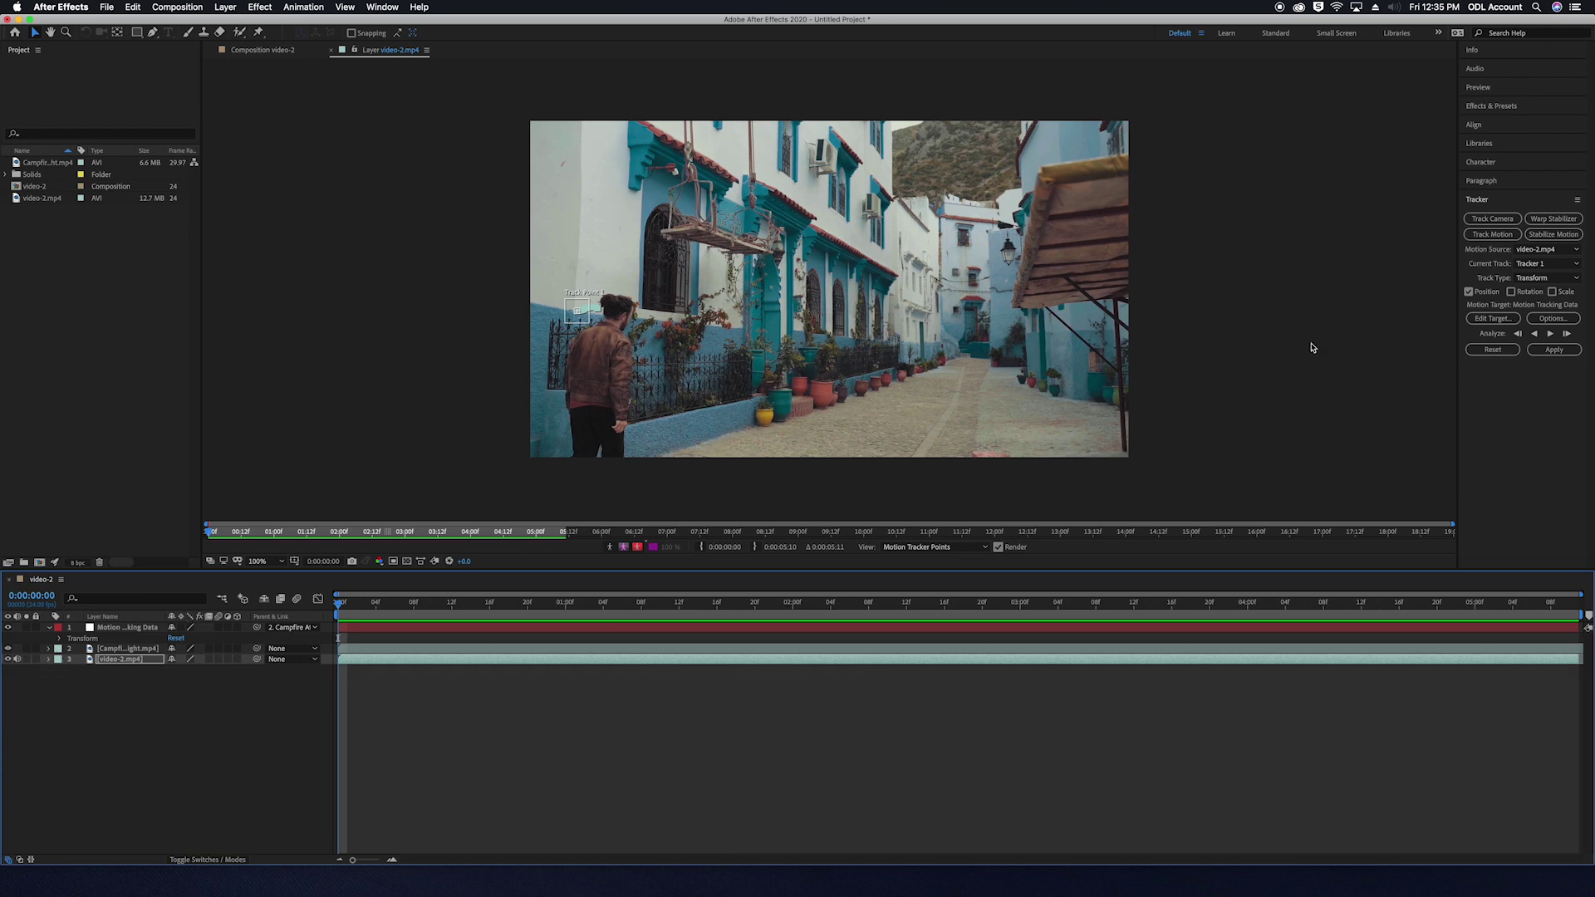
click(1551, 355)
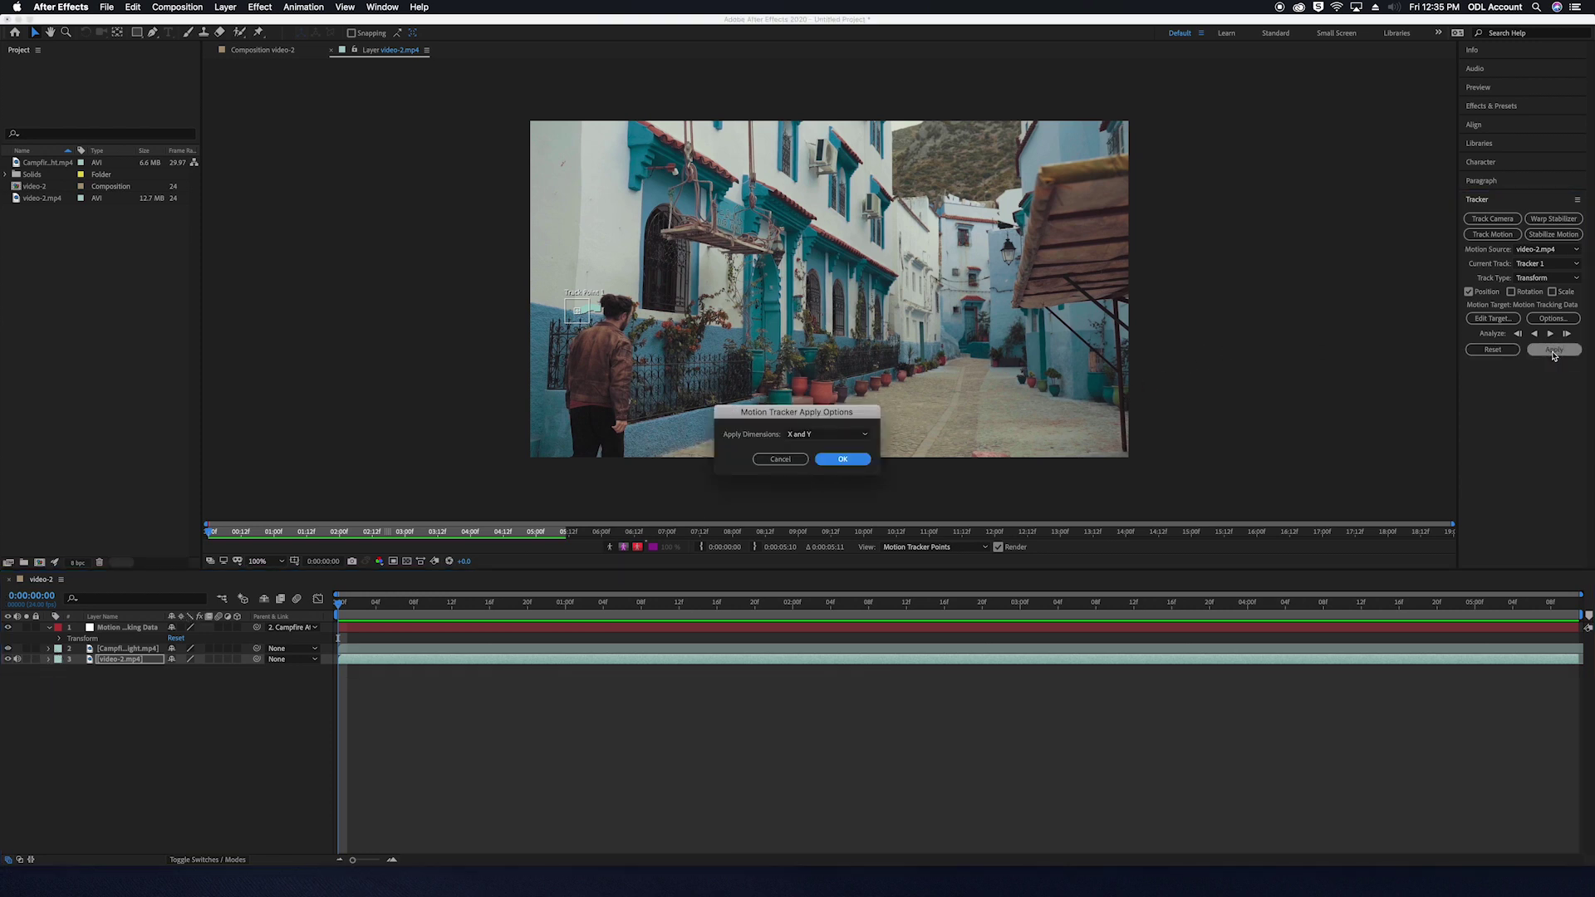
click(841, 461)
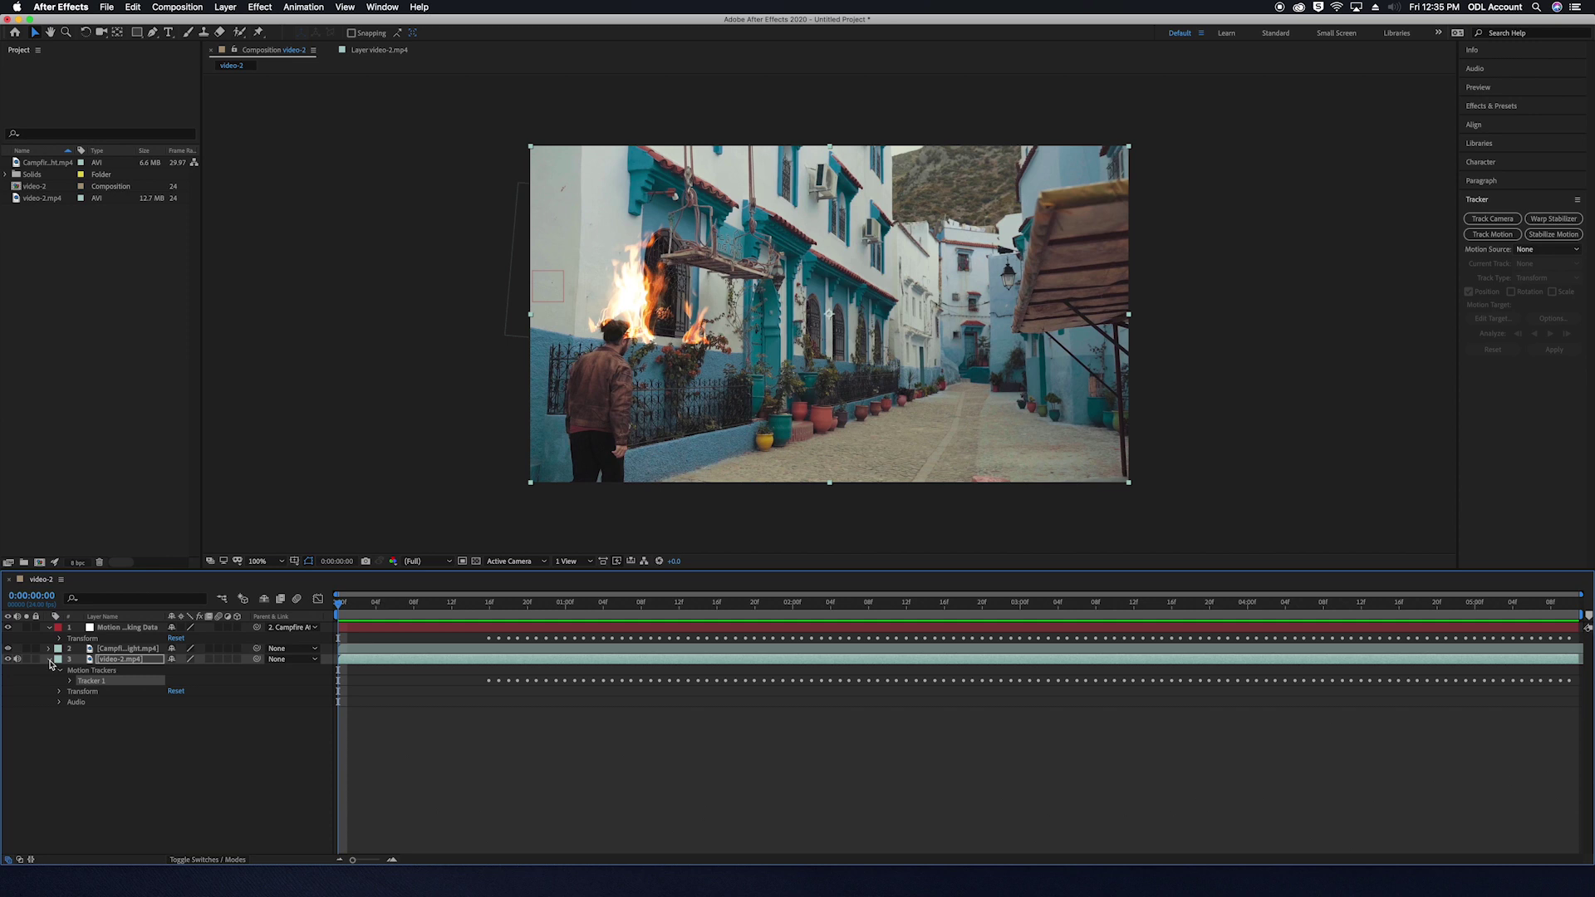
Examine the position keyframes in the Motion Tracking Data layer's transform properties.
click(50, 659)
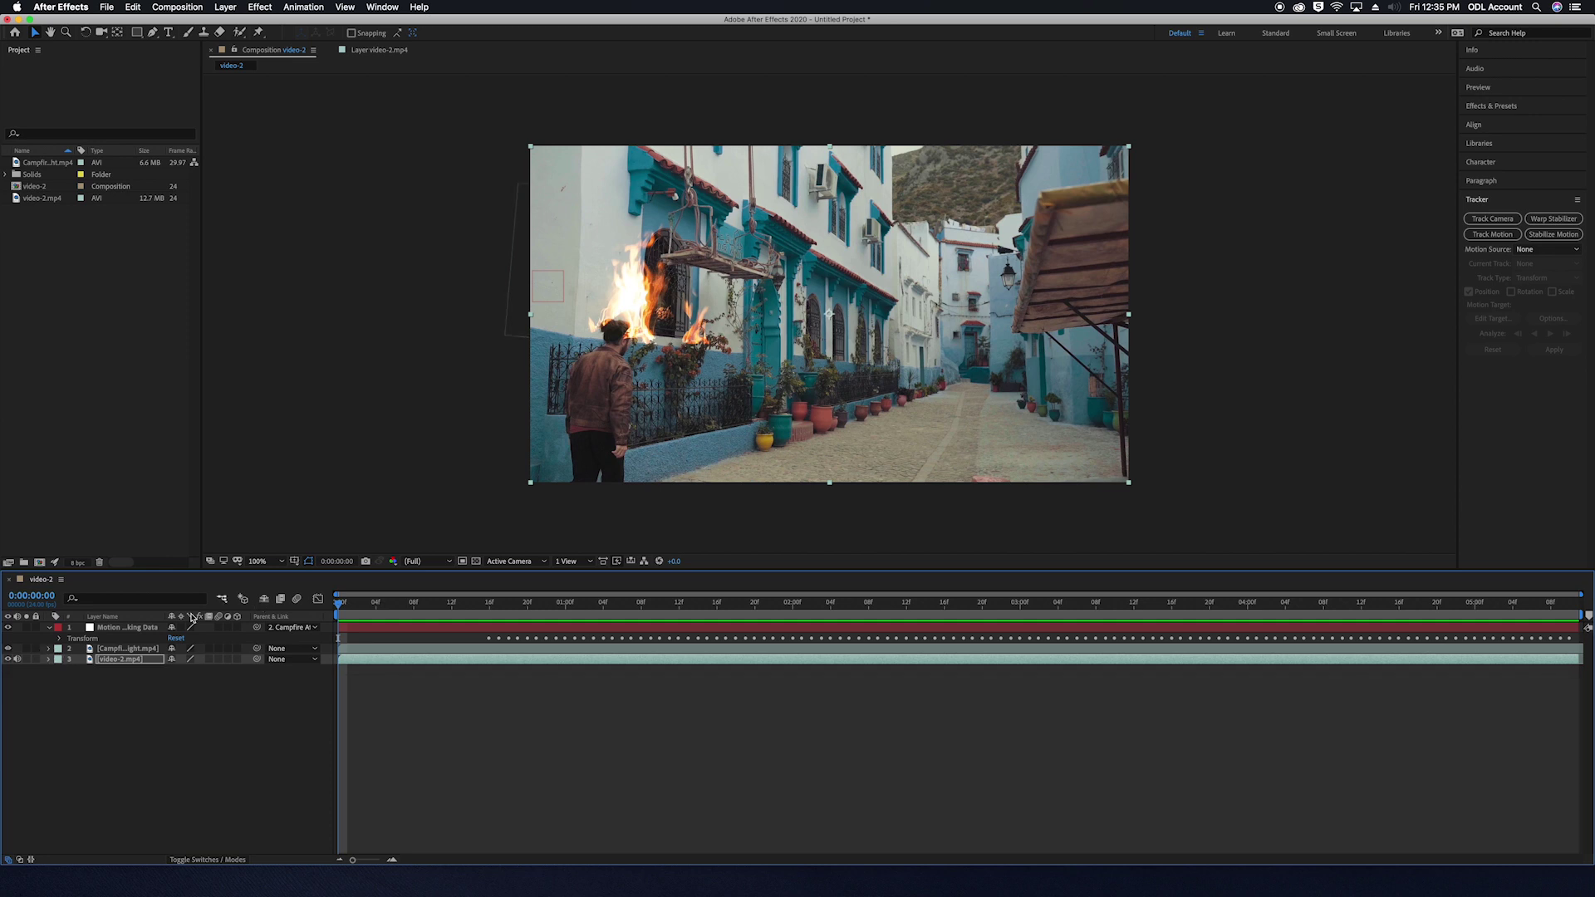
click(56, 627)
click(29, 711)
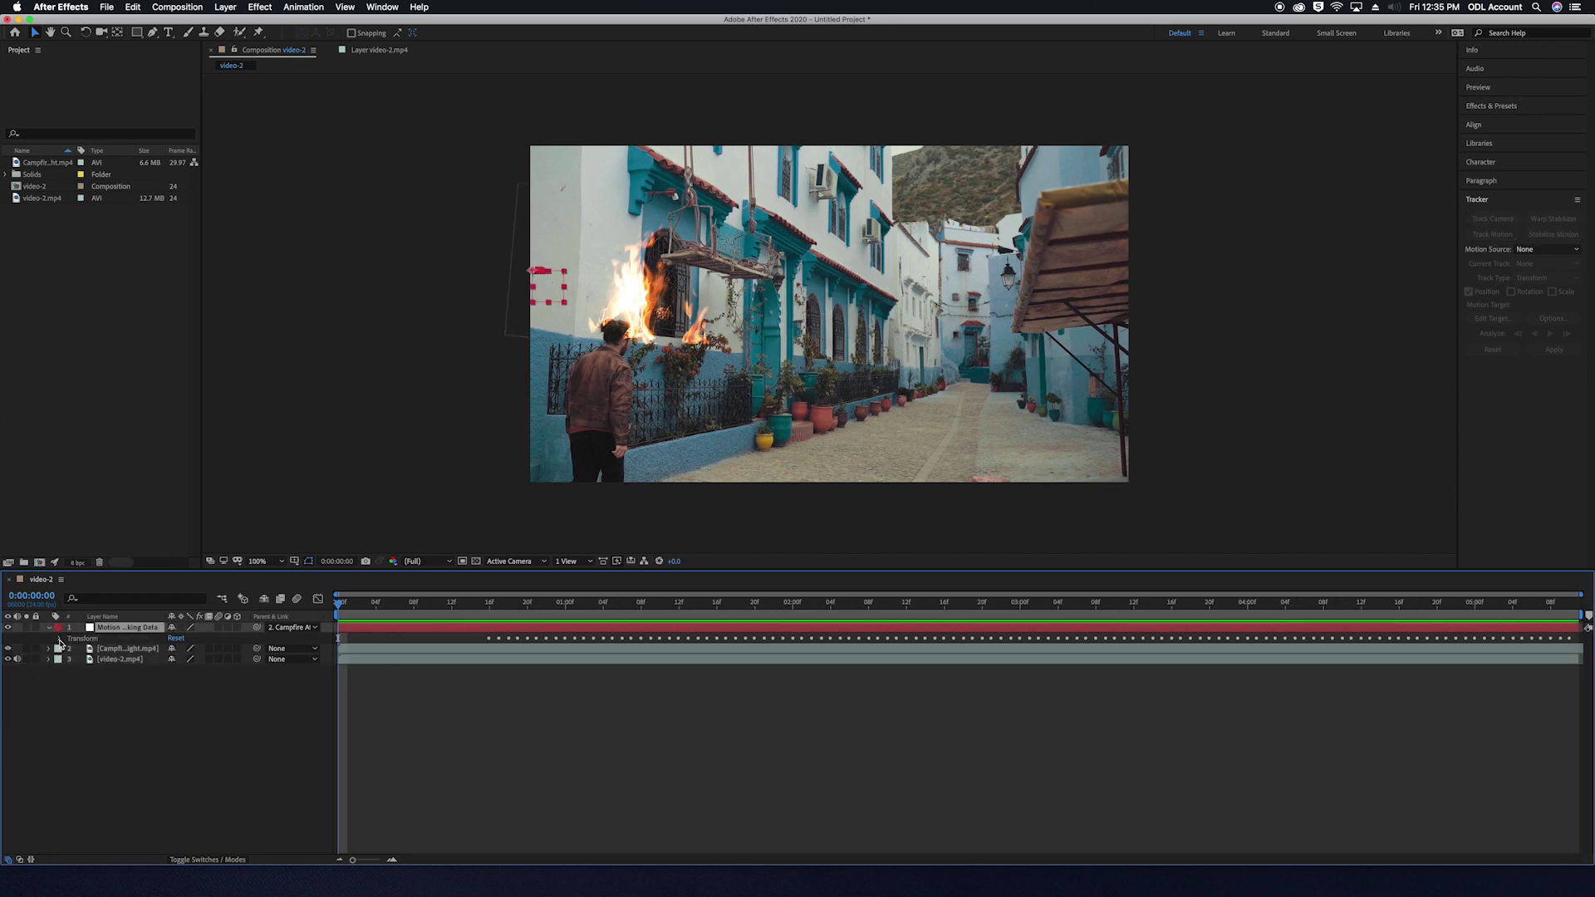
click(59, 638)
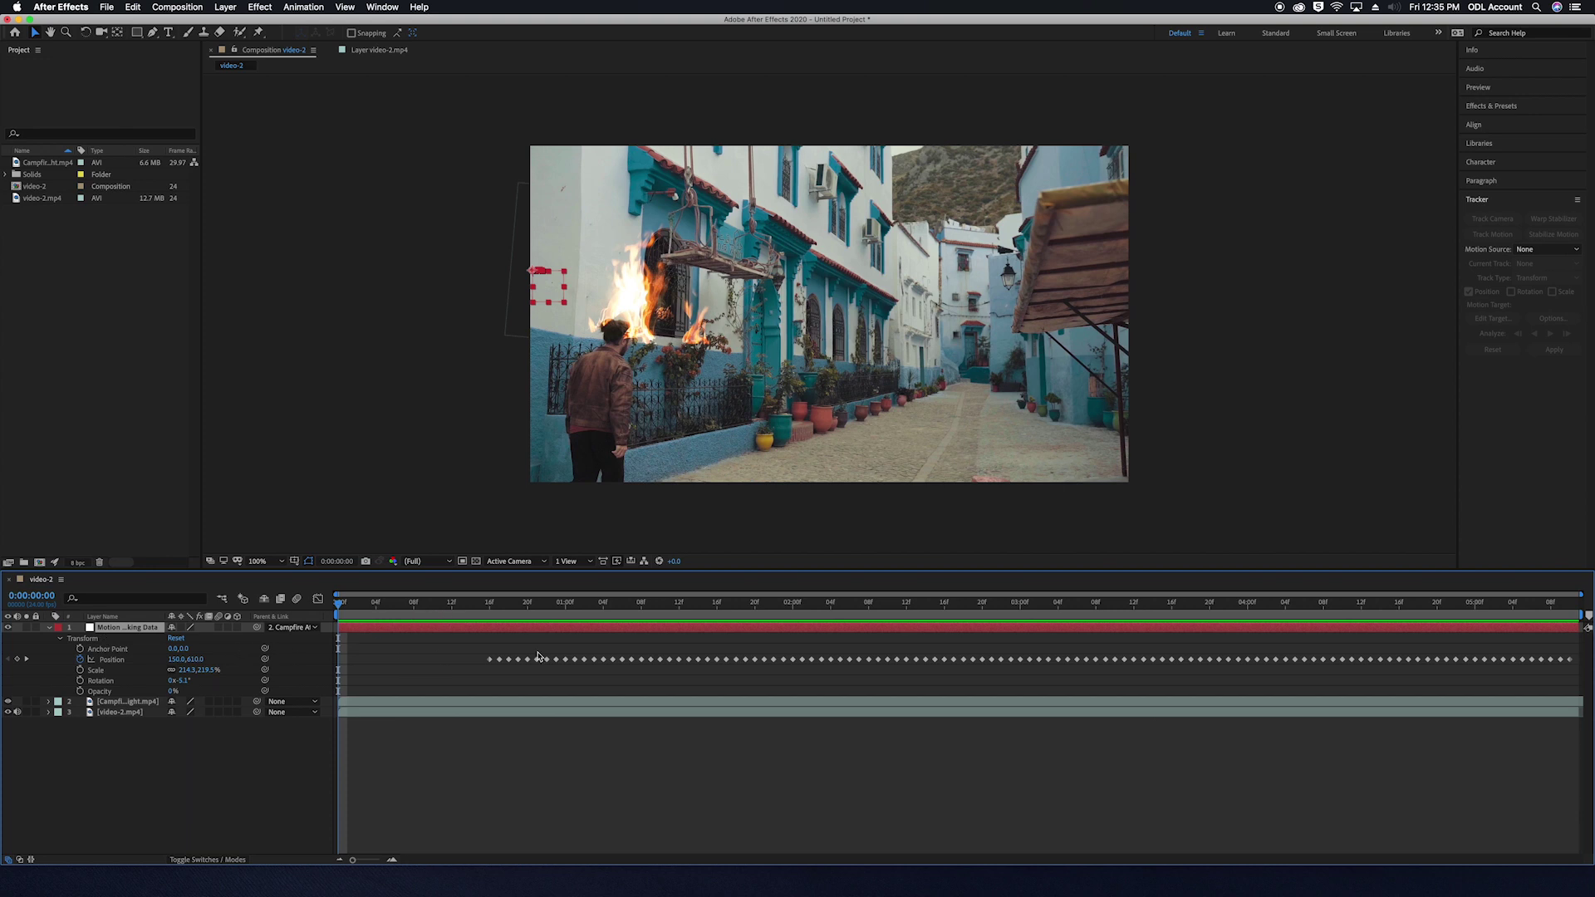
click(60, 638)
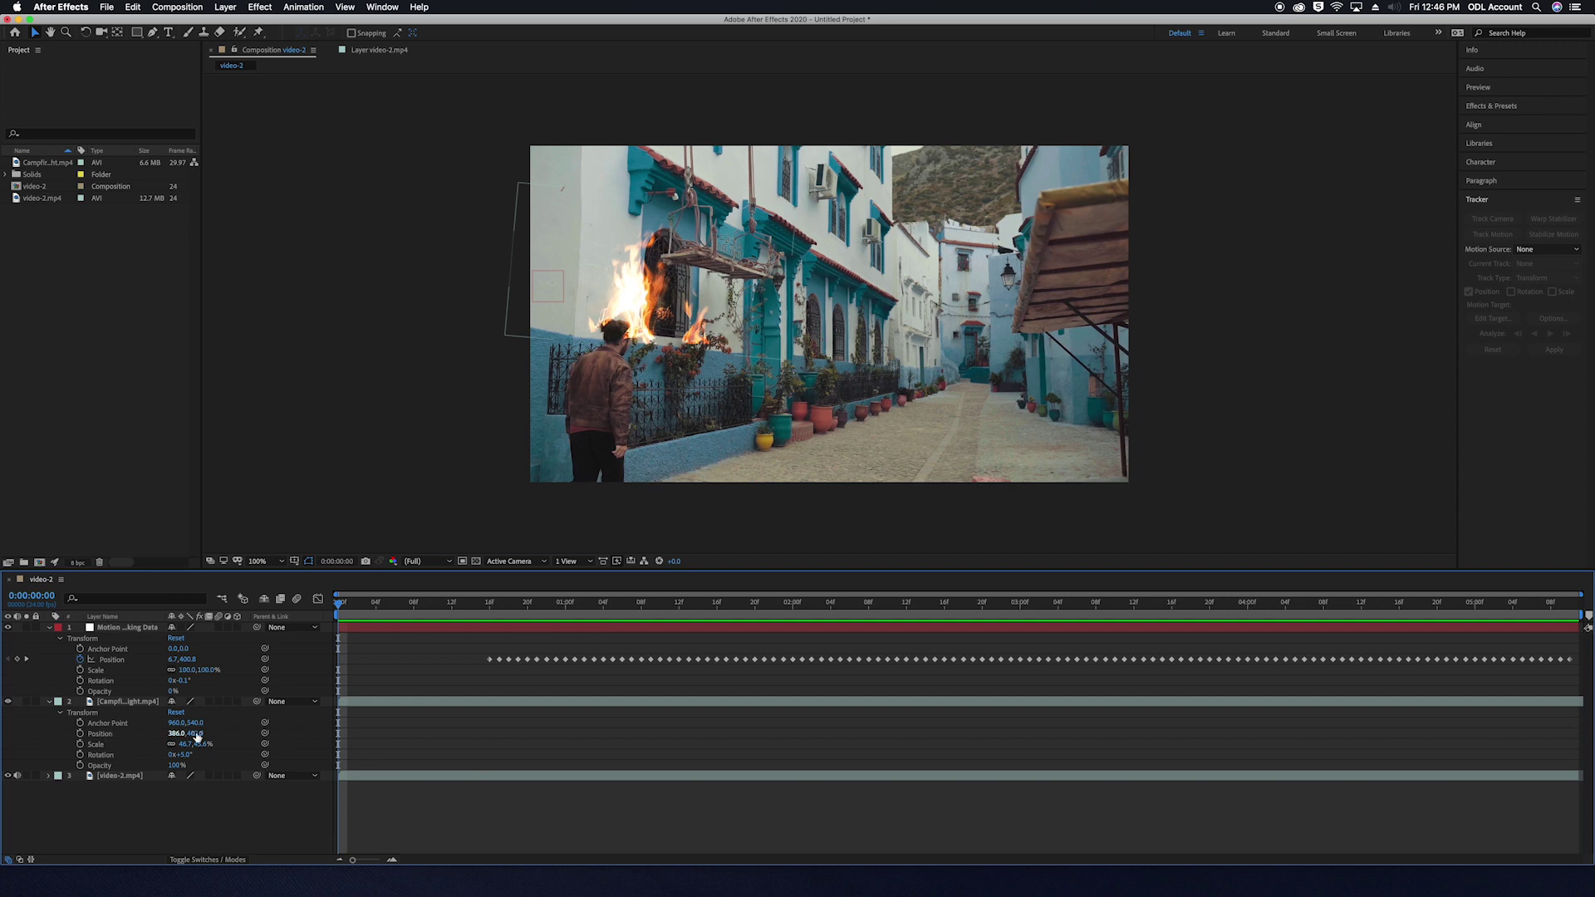
Link the campfire layer's Position to the null's Position and set its anchor point to 239, 571 to bring the fire back over the window.
drag(264, 733, 133, 665)
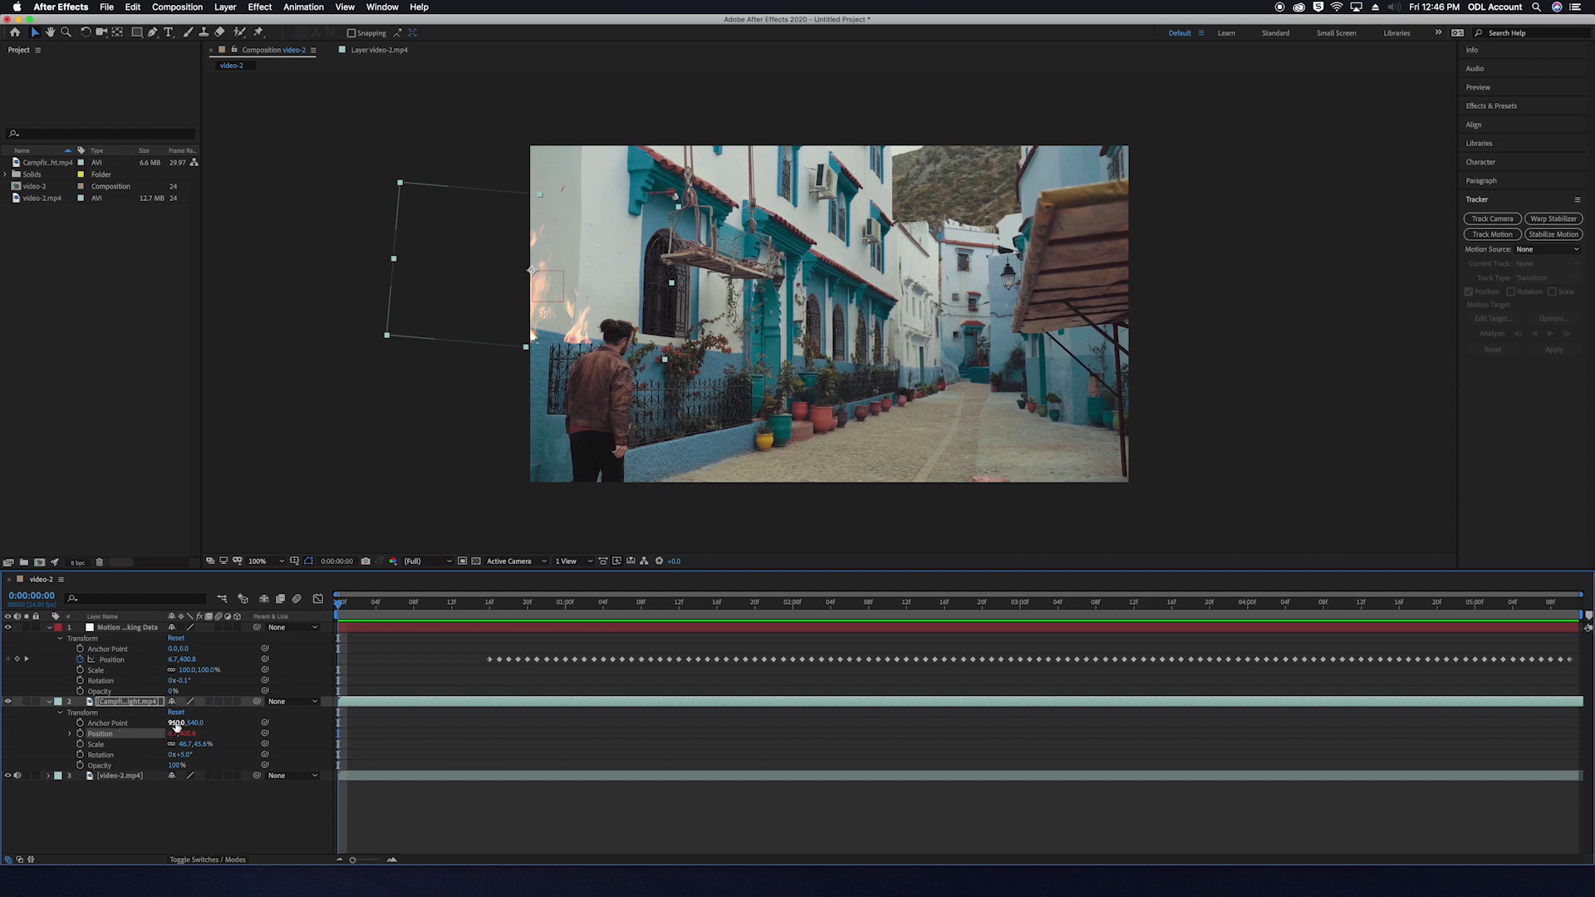
drag(177, 725, 2, 722)
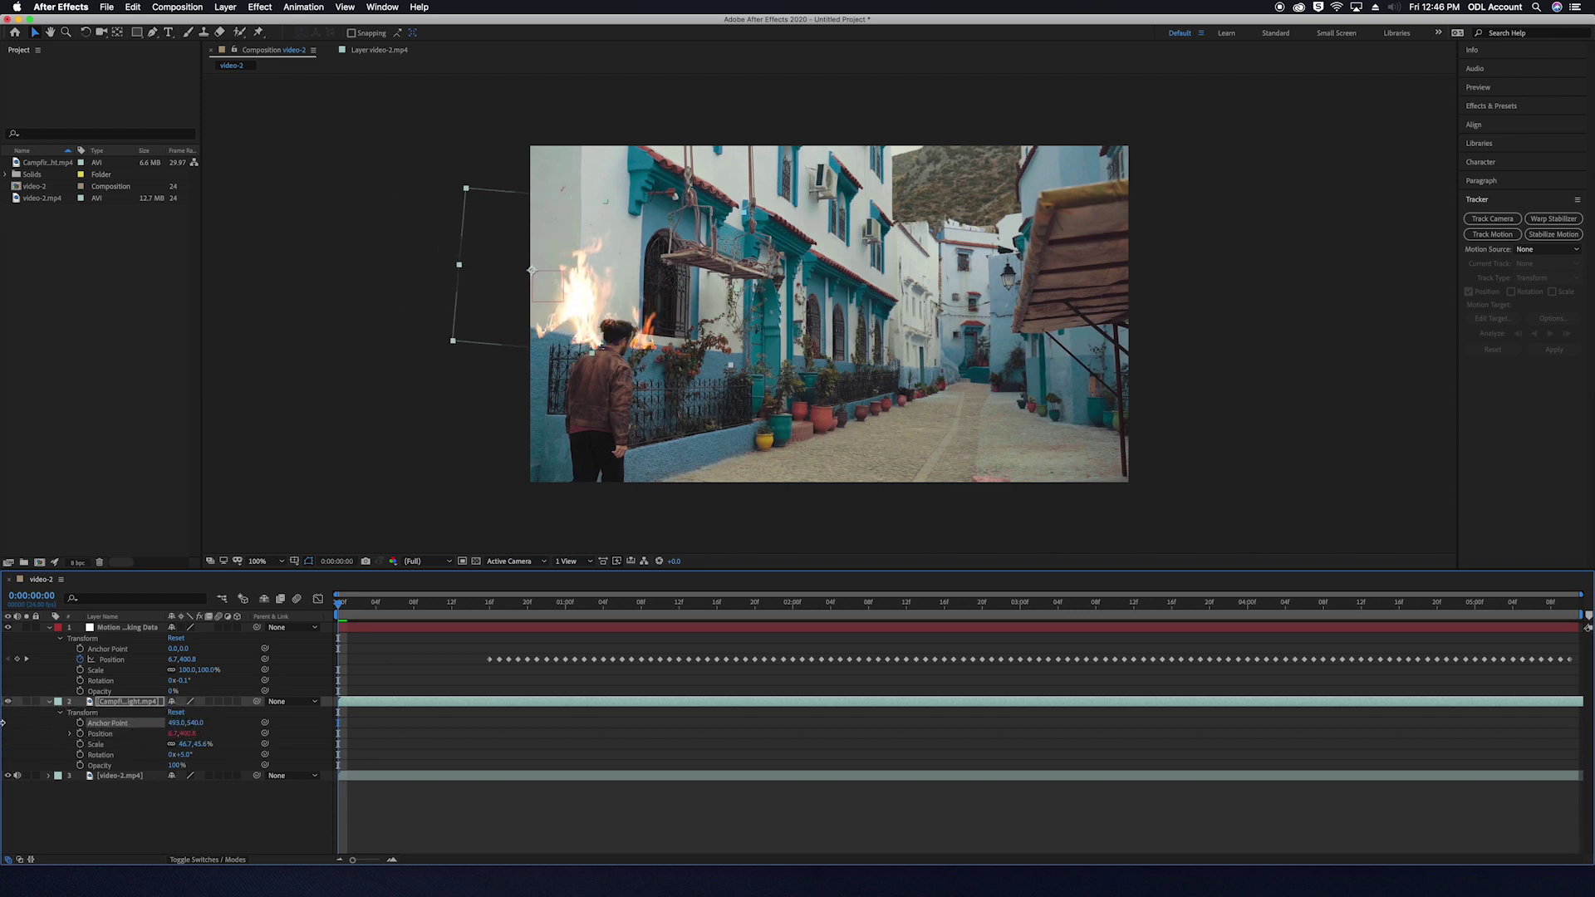
drag(178, 722, 37, 733)
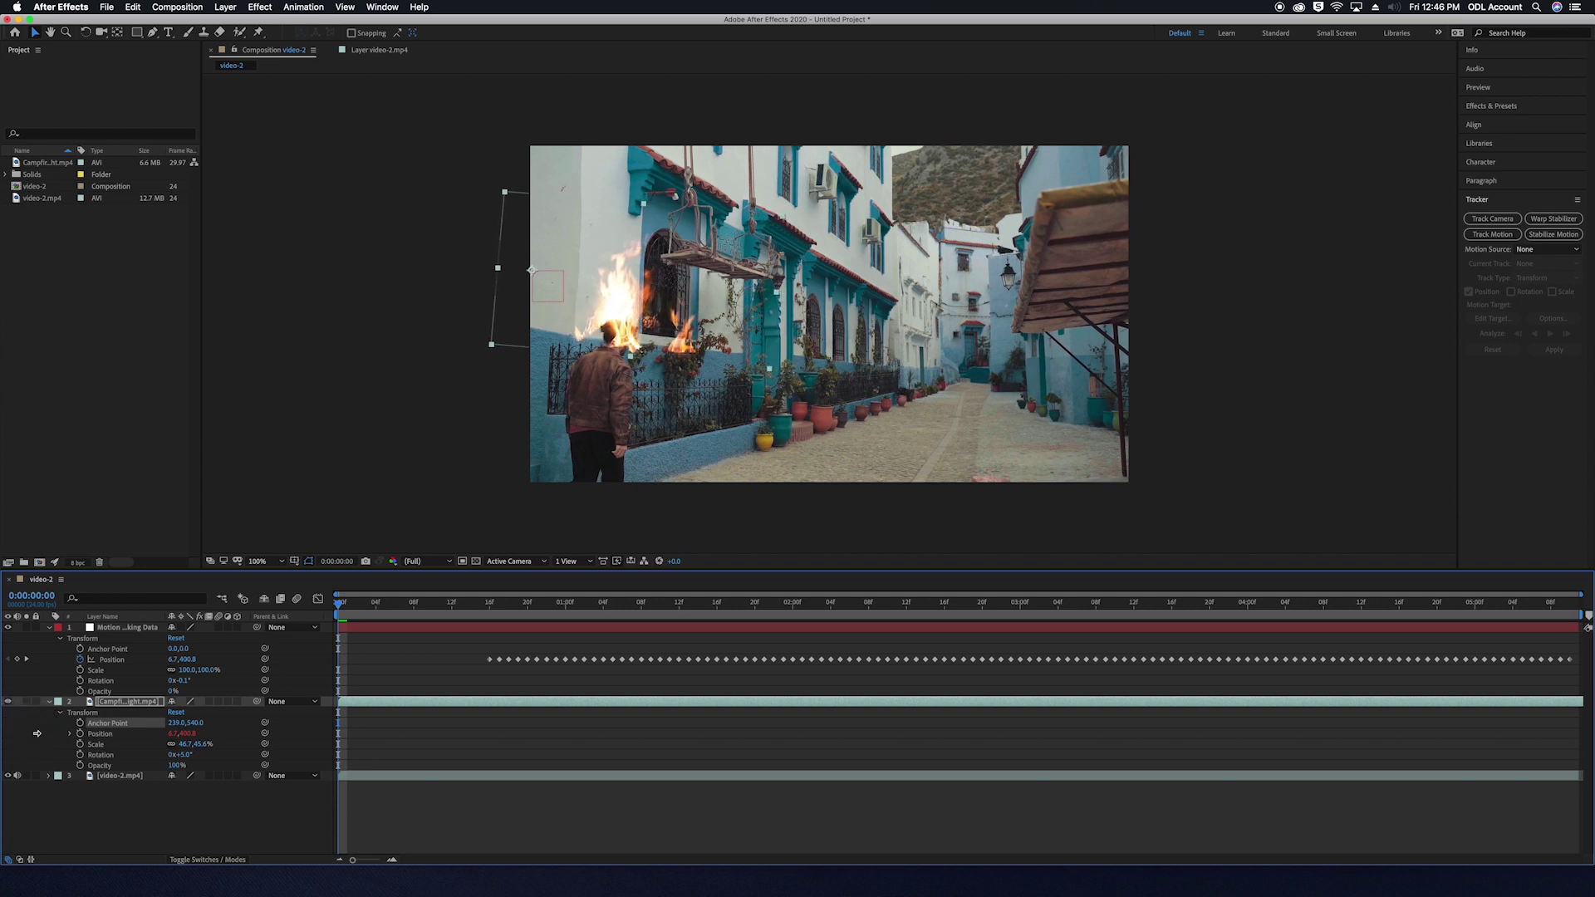
drag(192, 722, 214, 719)
key(space)
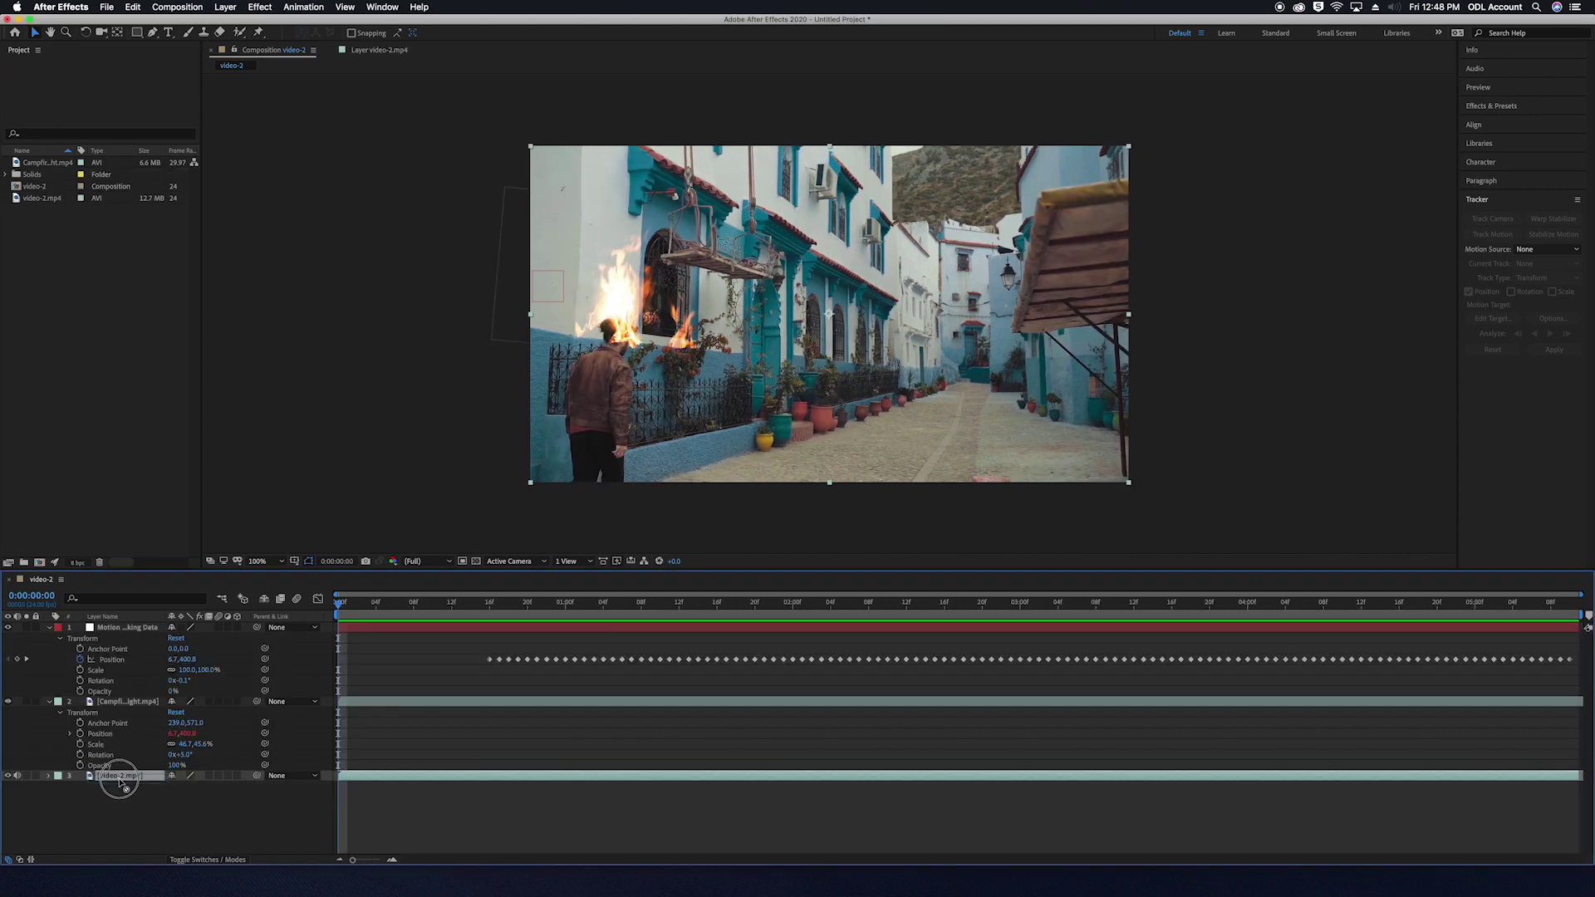
Move the video-2.mp4 layer to the top of the stack and open it in its layer view with the Roto Brush ready.
click(117, 777)
drag(118, 776, 121, 625)
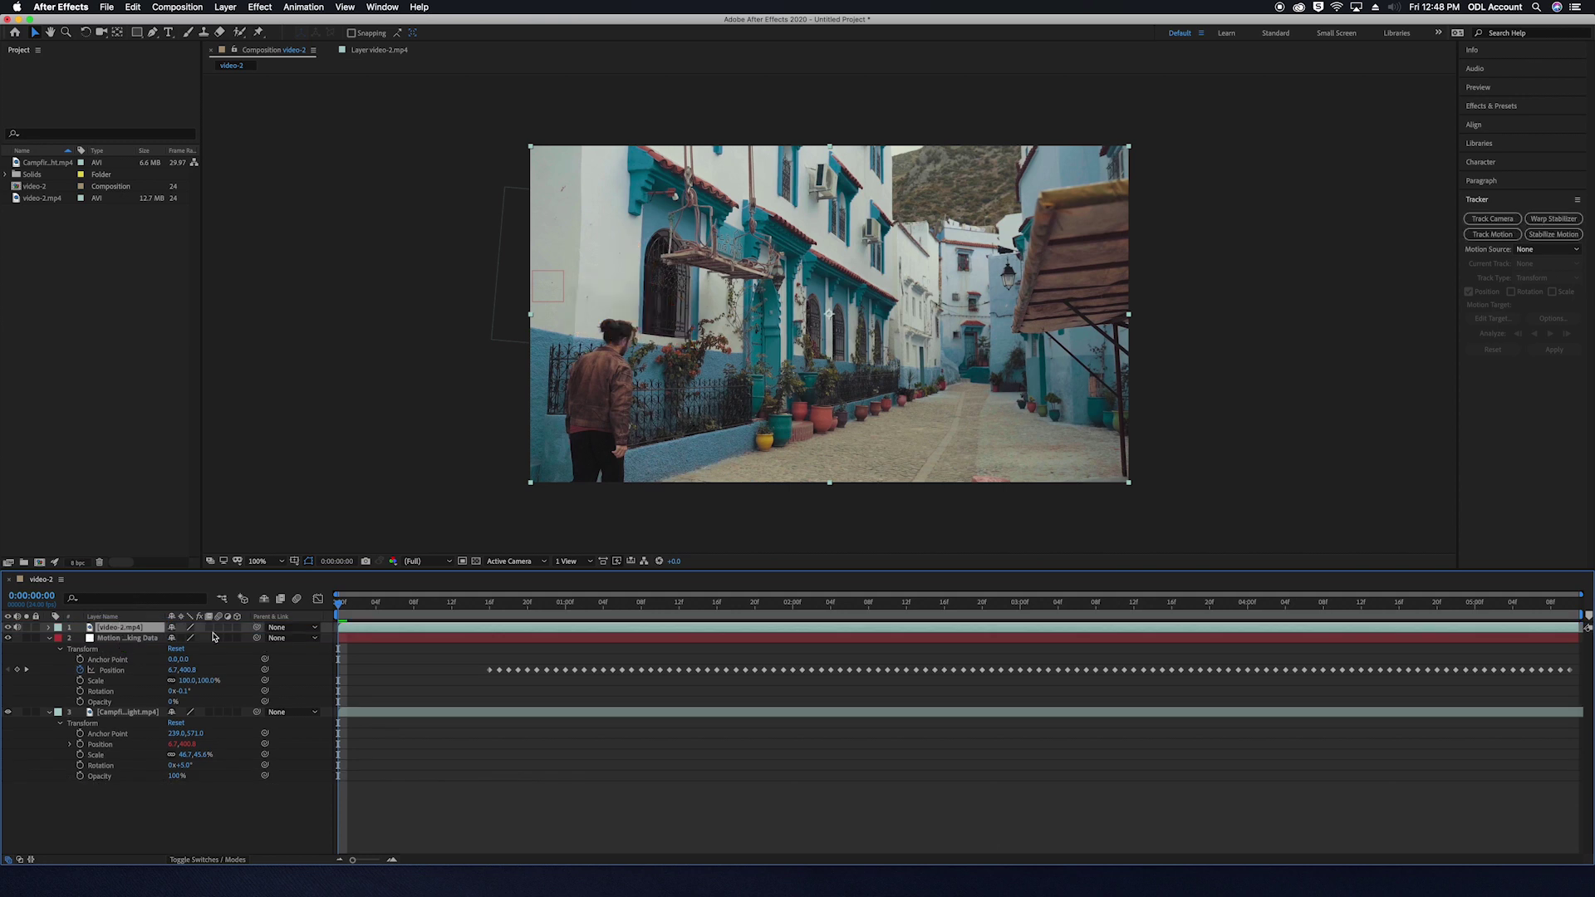
drag(120, 627, 120, 637)
click(1492, 234)
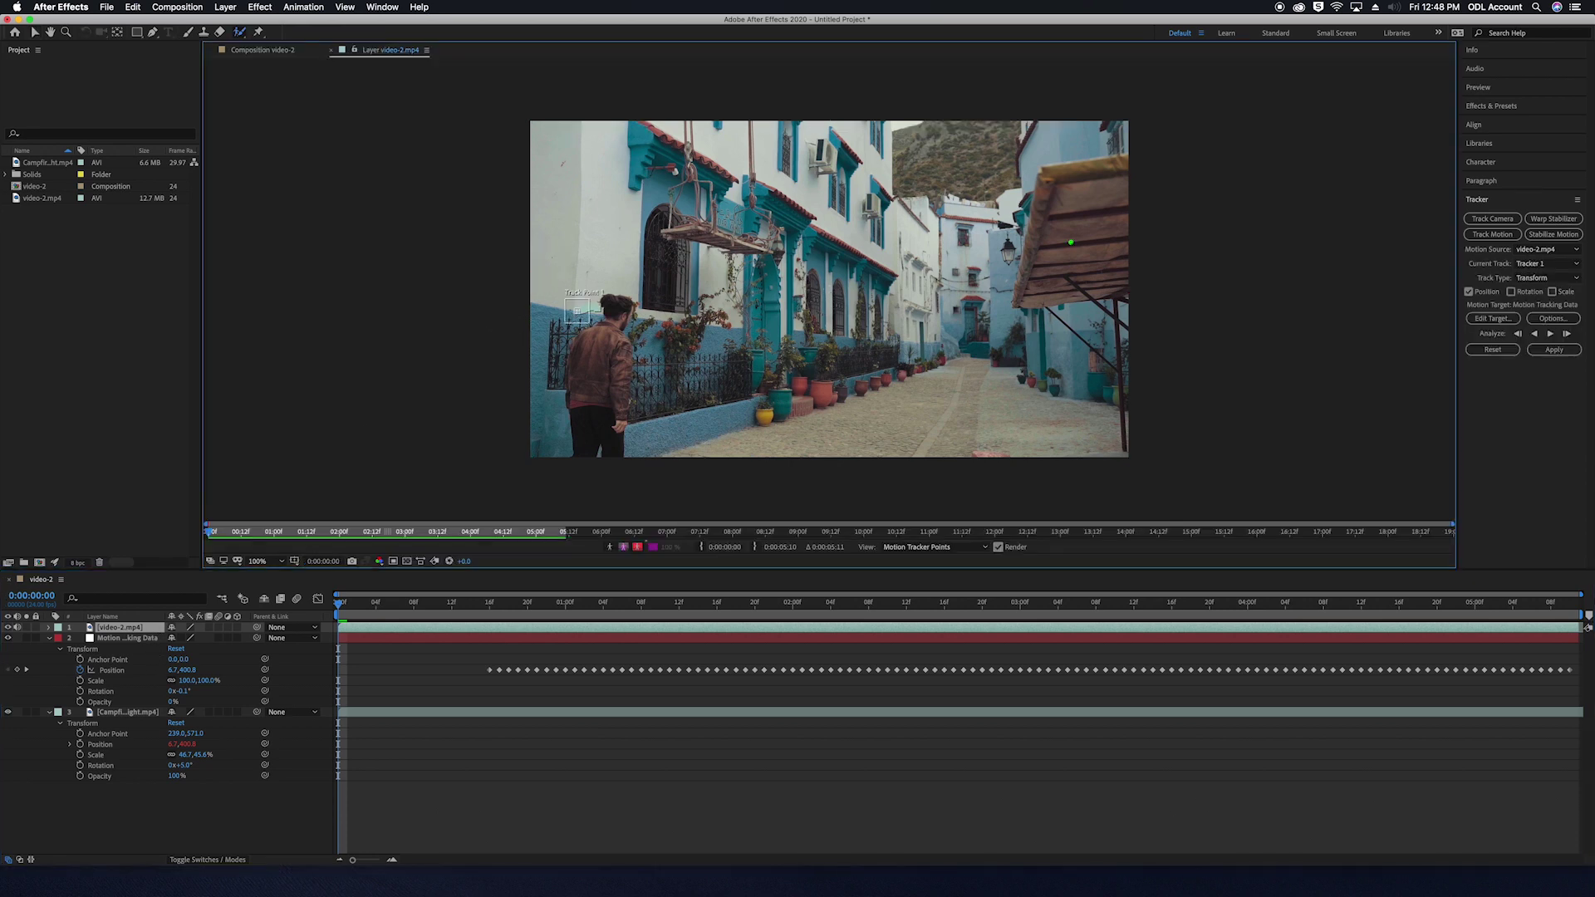
Mask the walking man with Roto Brush strokes on the first frame, excluding the wall around him, and propagate the matte forward through the clip.
mouse_move(610, 300)
mouse_down()
mouse_move(615, 426)
mouse_move(591, 423)
mouse_move(580, 349)
mouse_move(617, 313)
mouse_up()
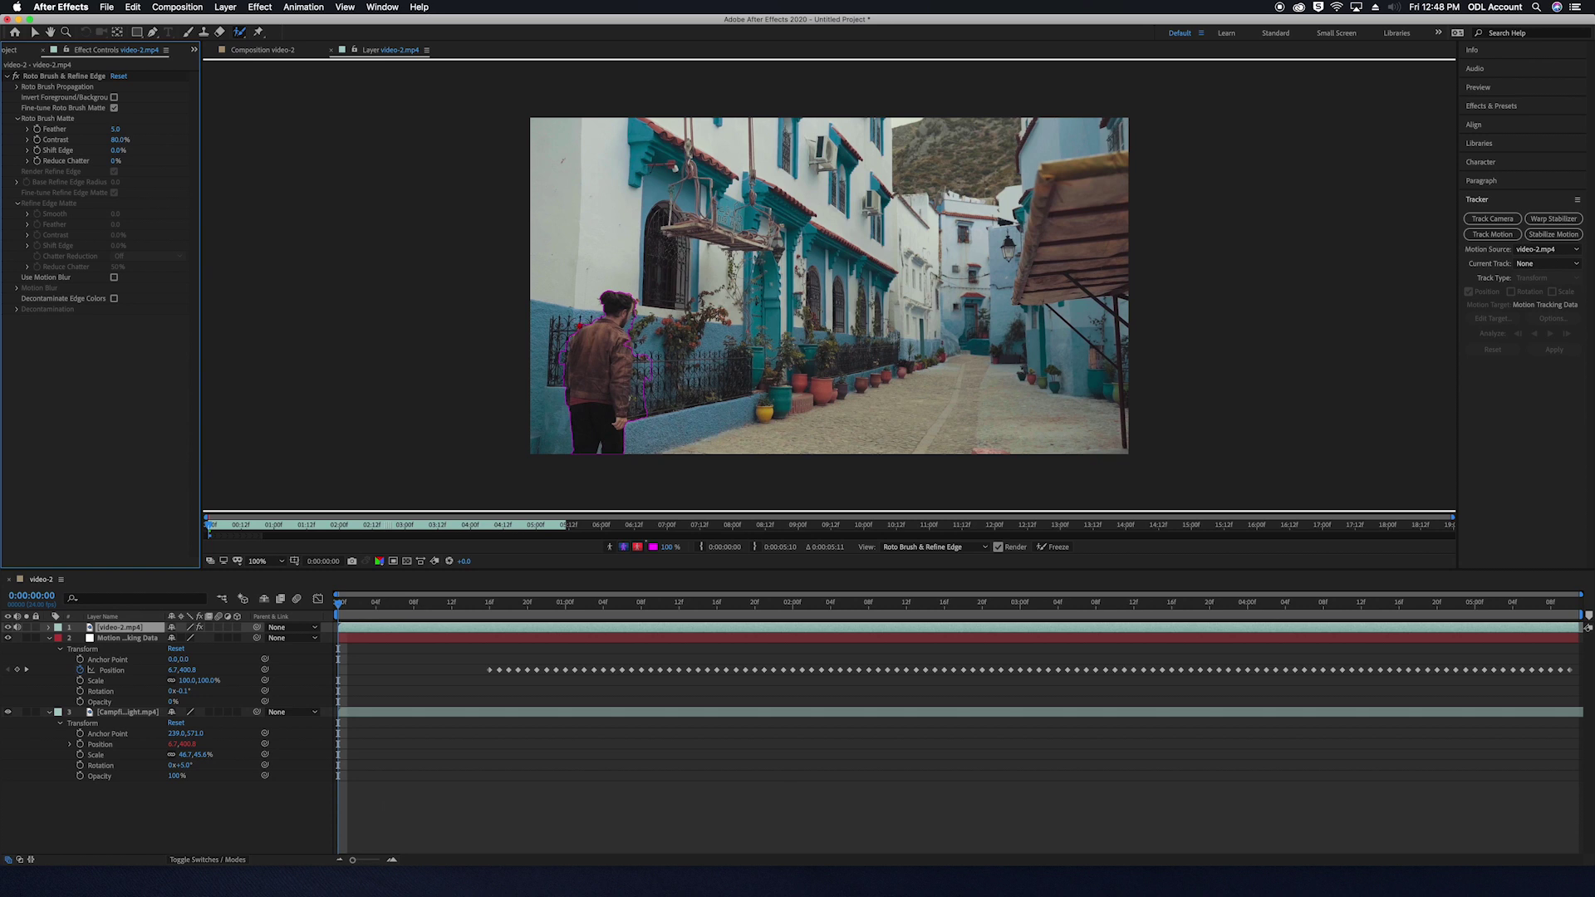
click(581, 324)
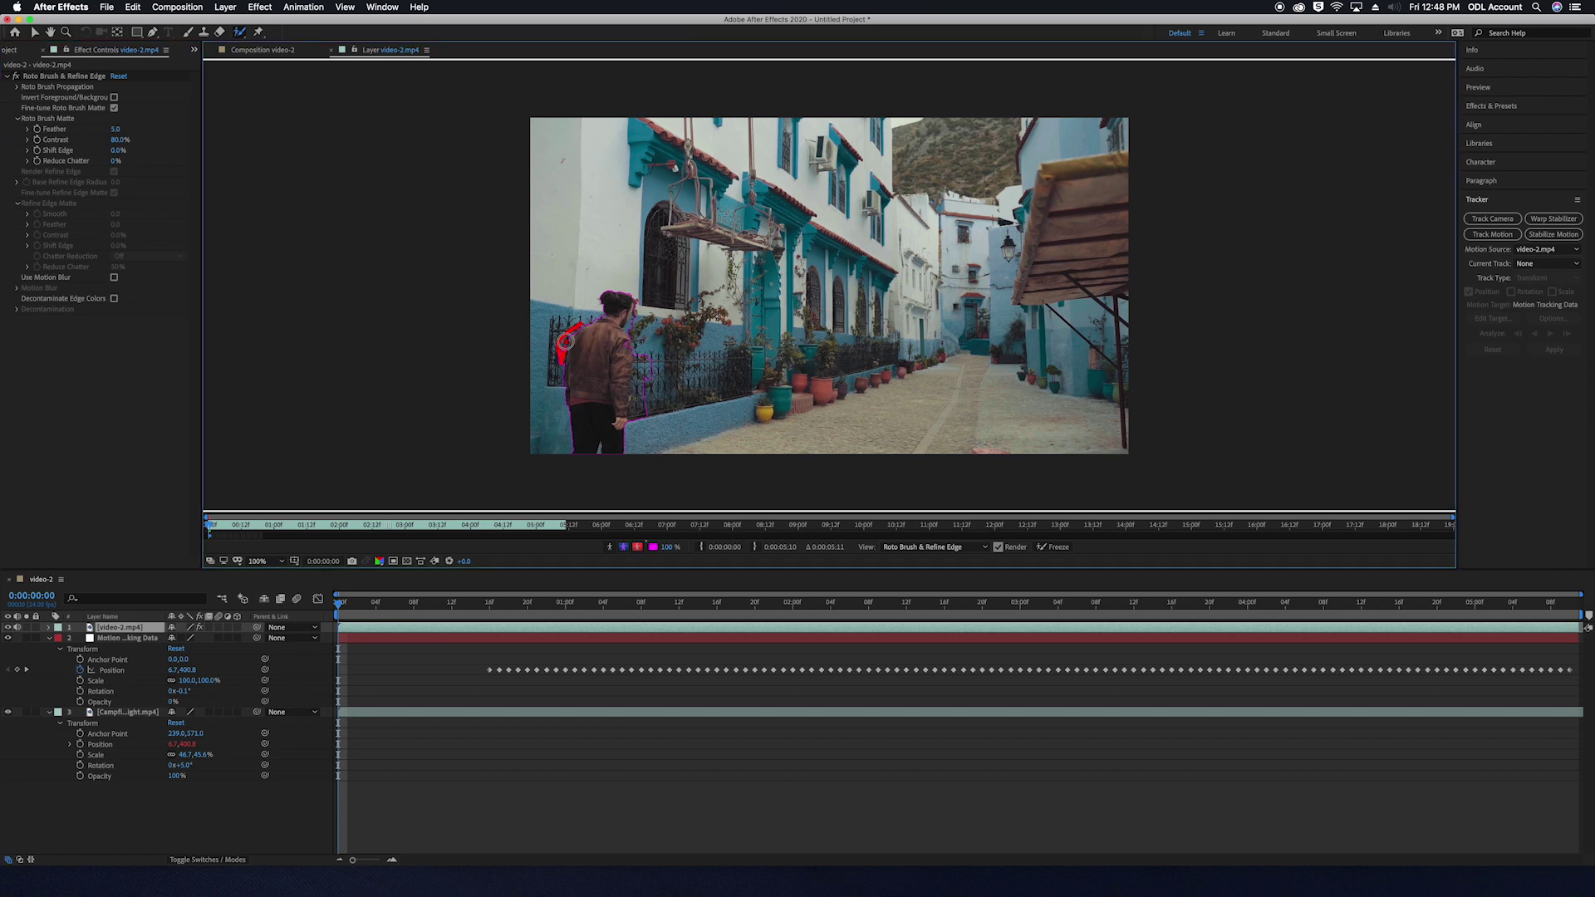
drag(637, 311, 632, 434)
key(space)
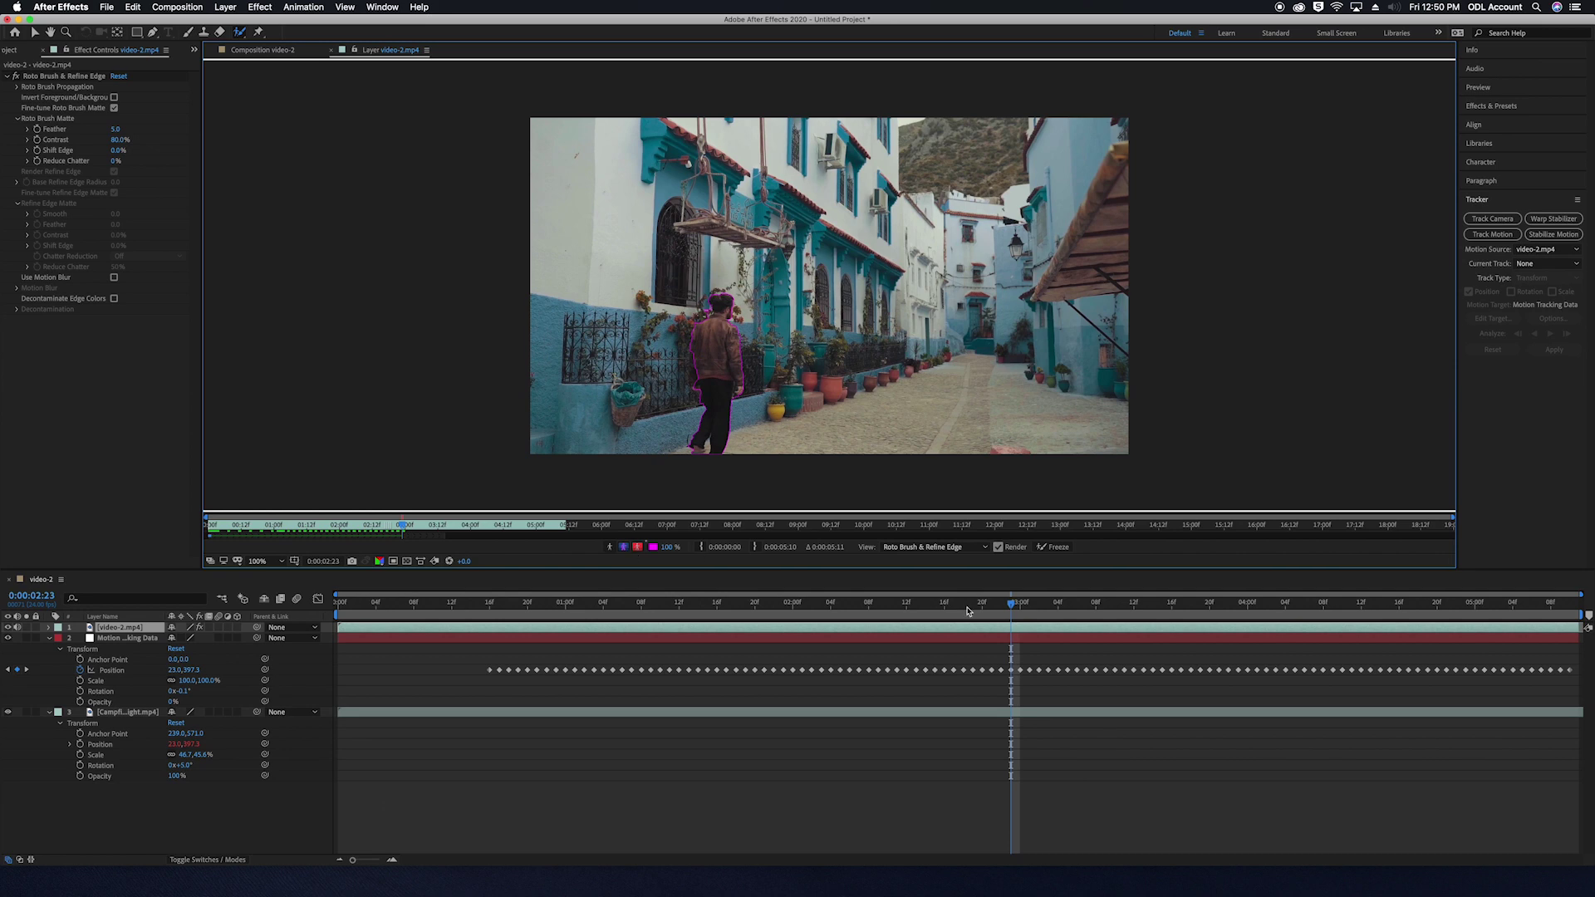
Scrub through the clip to check the man's roto outline, and play the fire composite from the first frame.
click(342, 606)
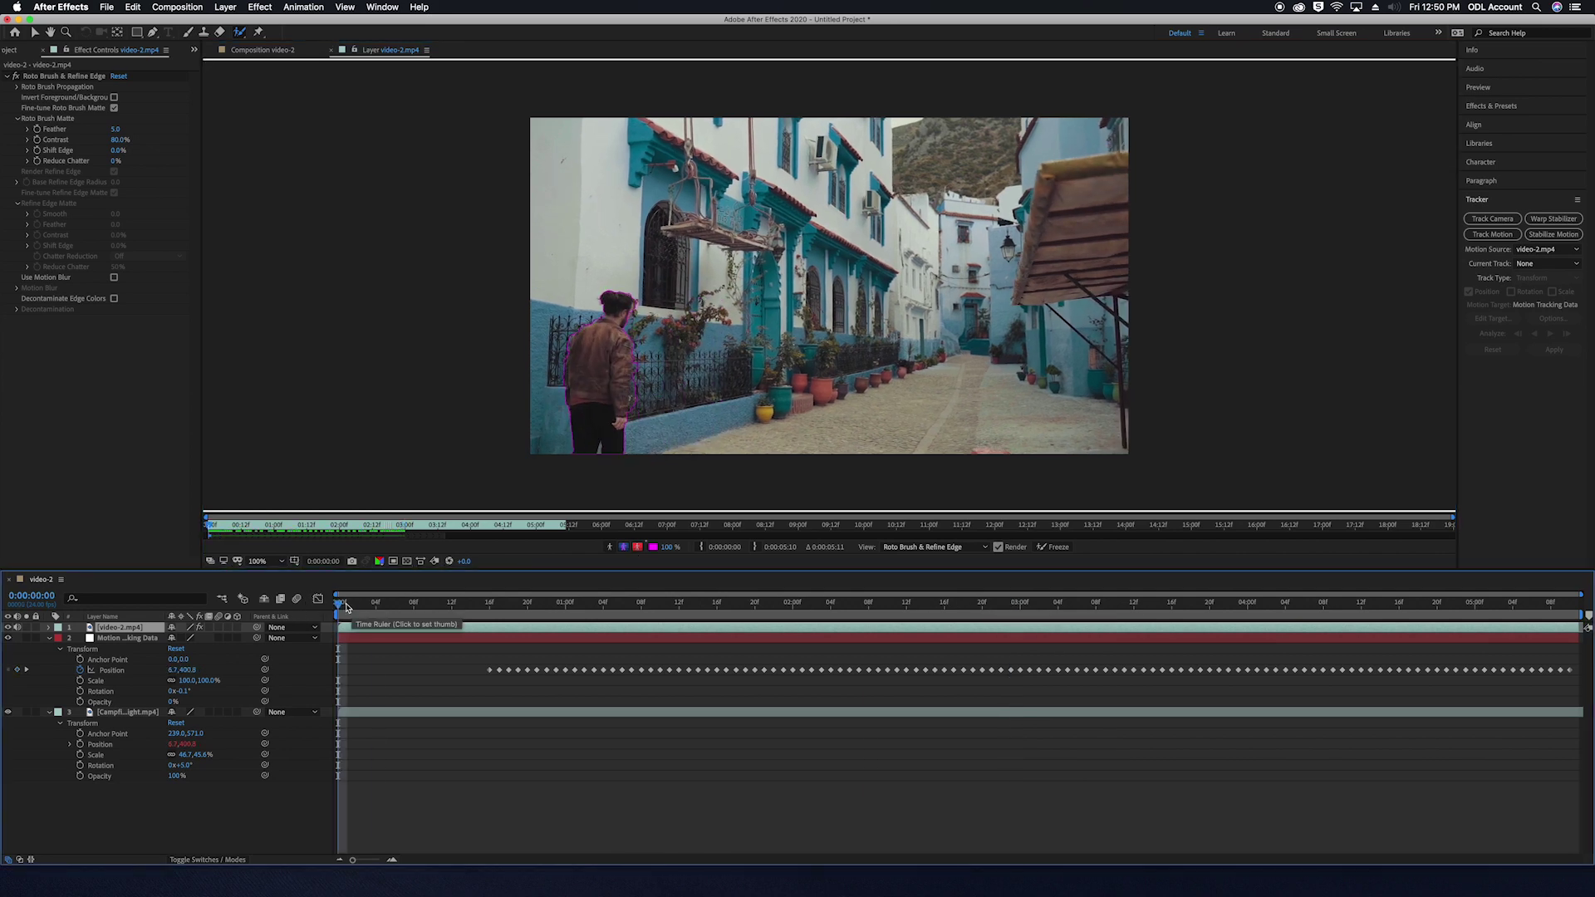
drag(347, 607, 969, 605)
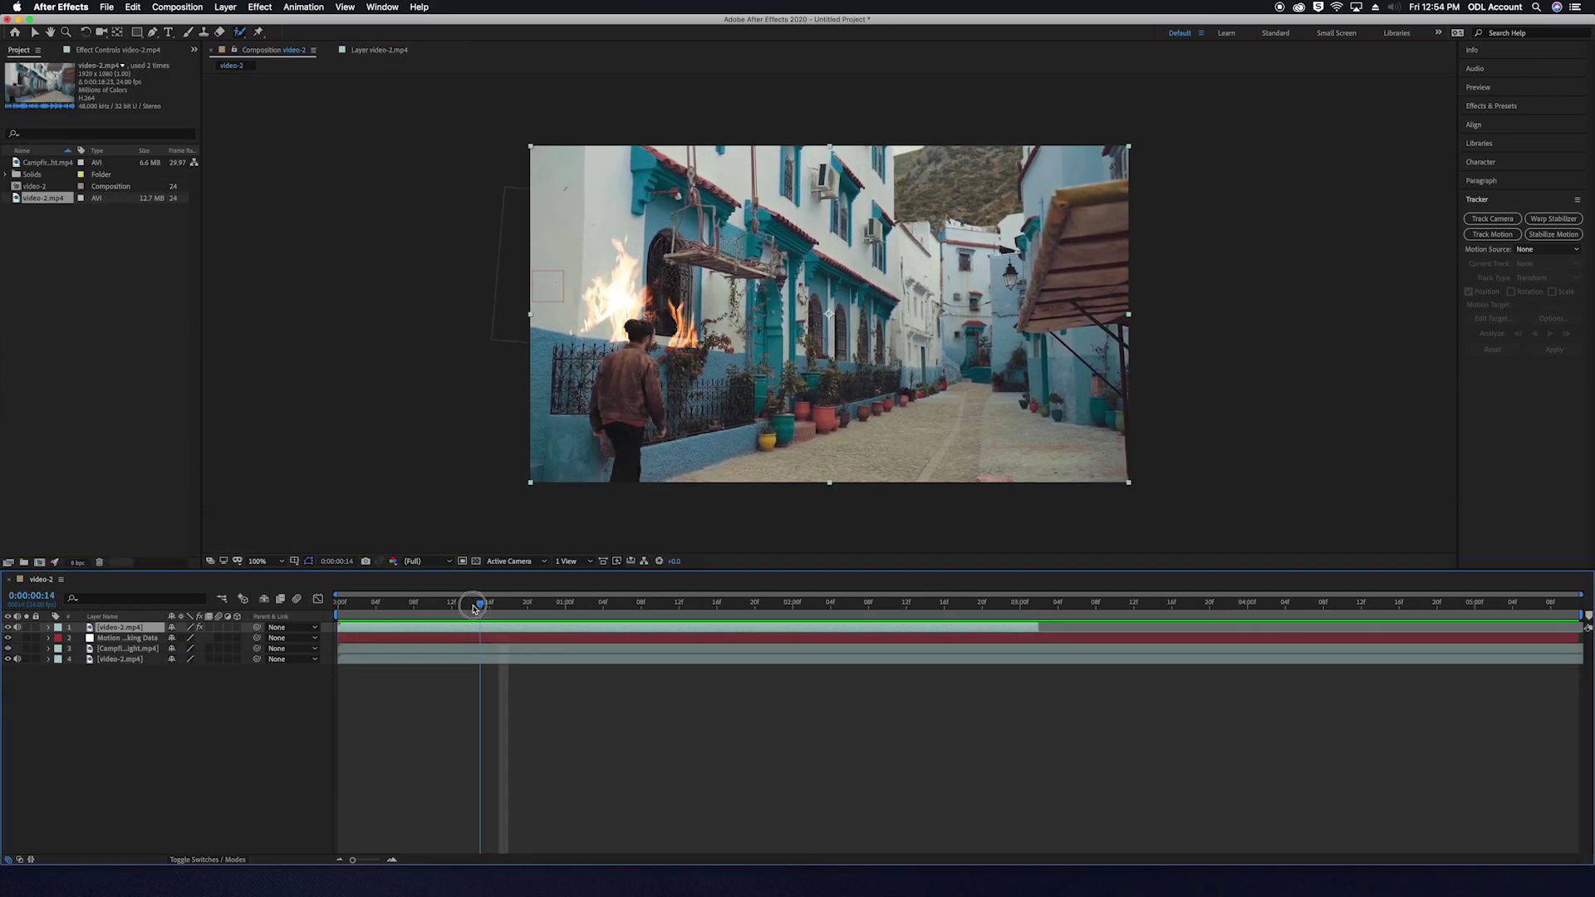
drag(474, 605, 303, 610)
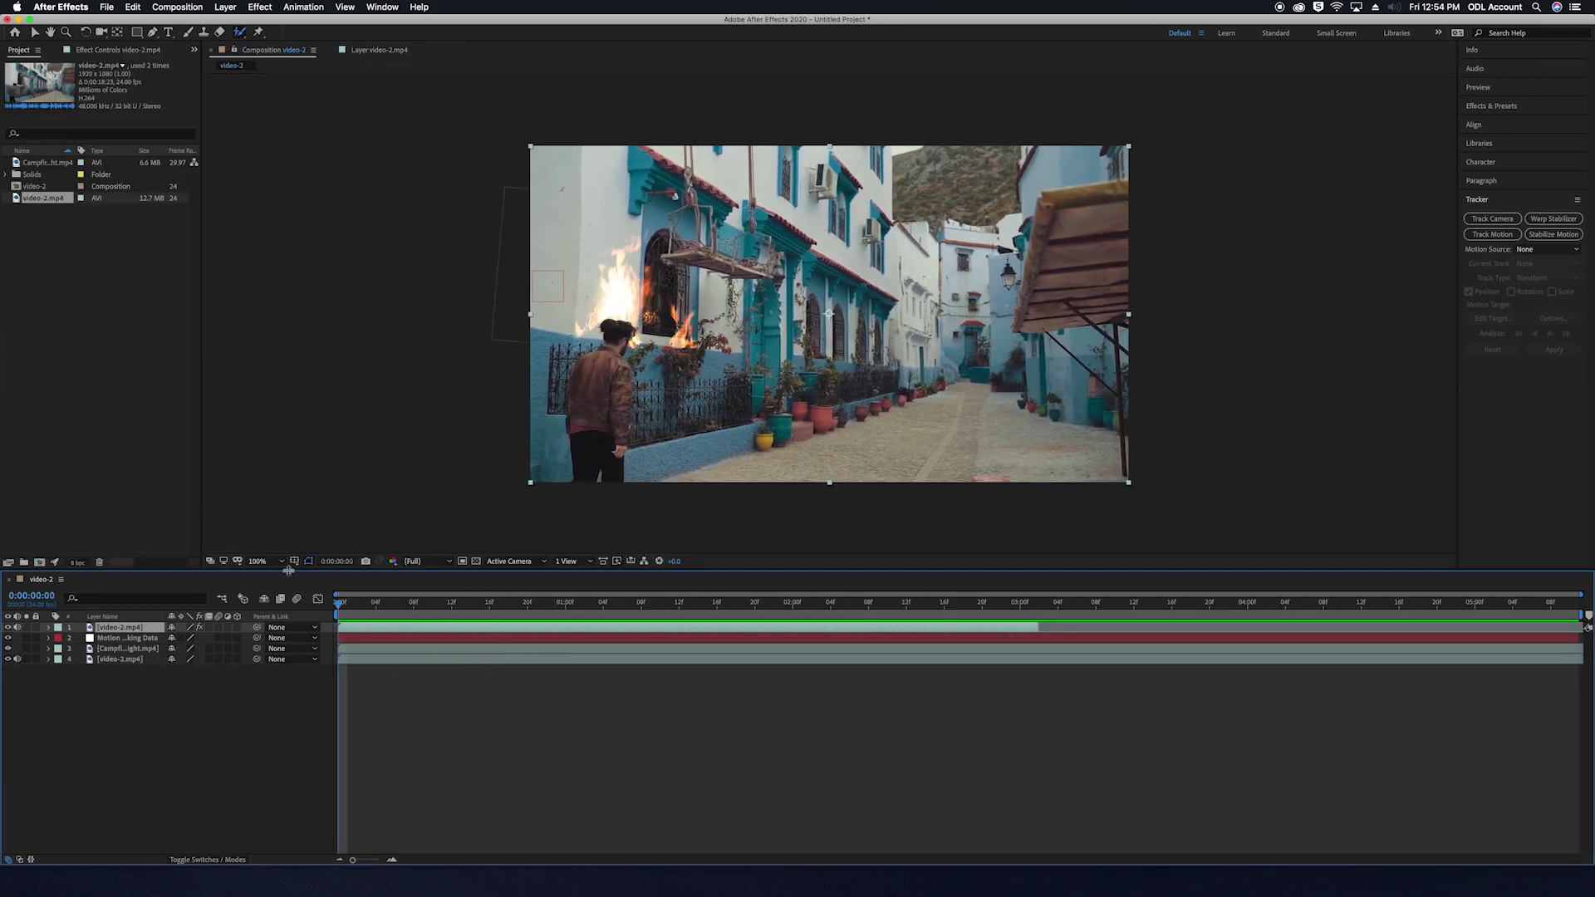
key(space)
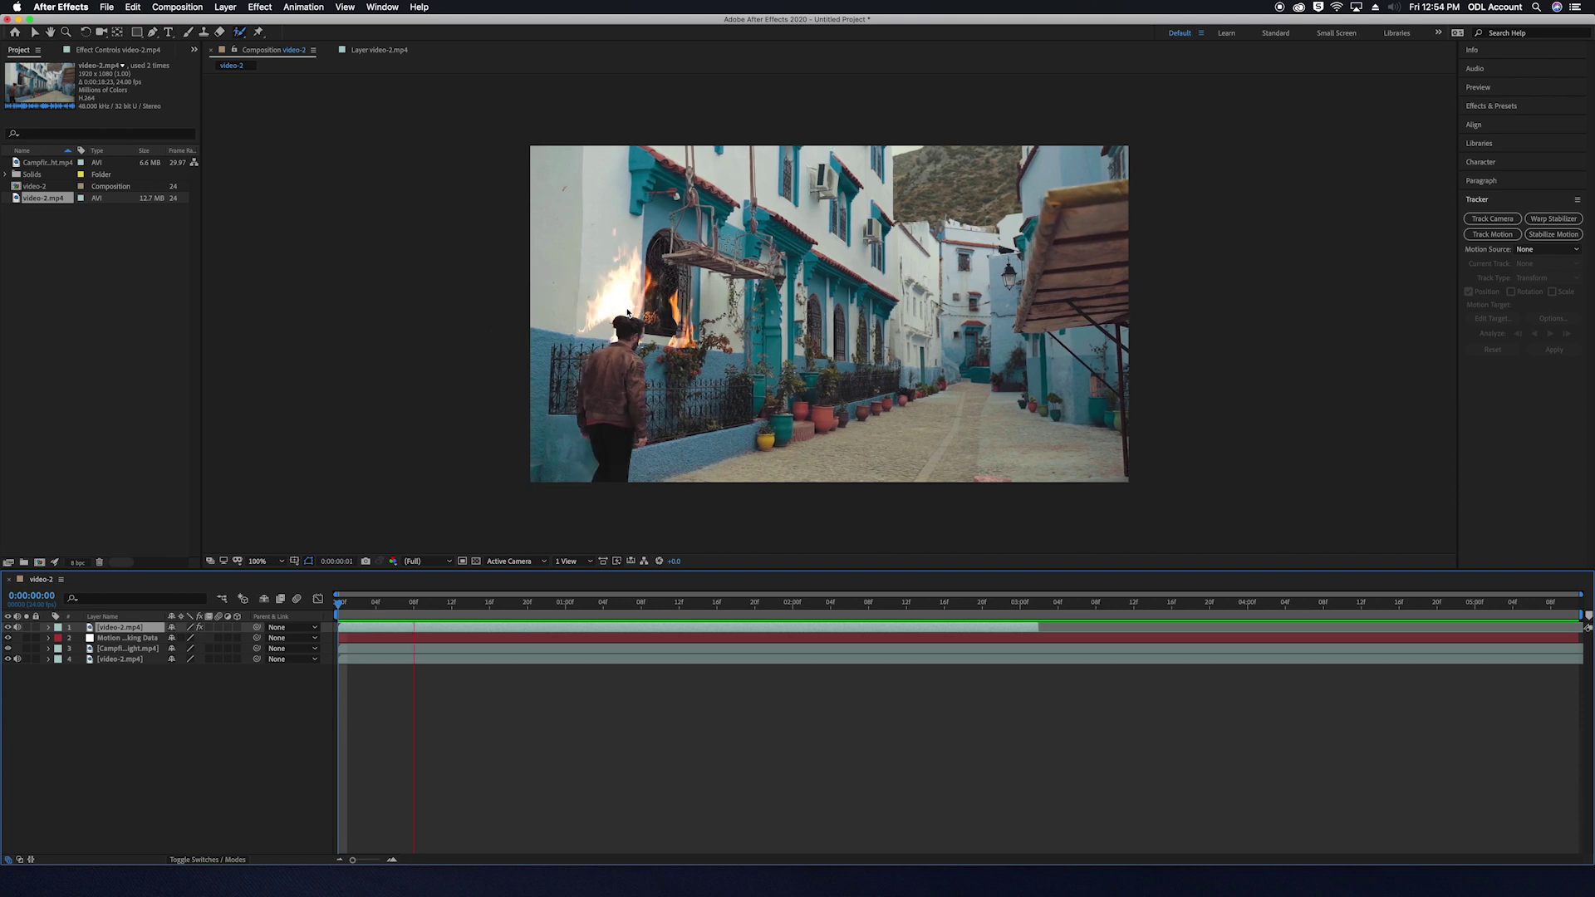